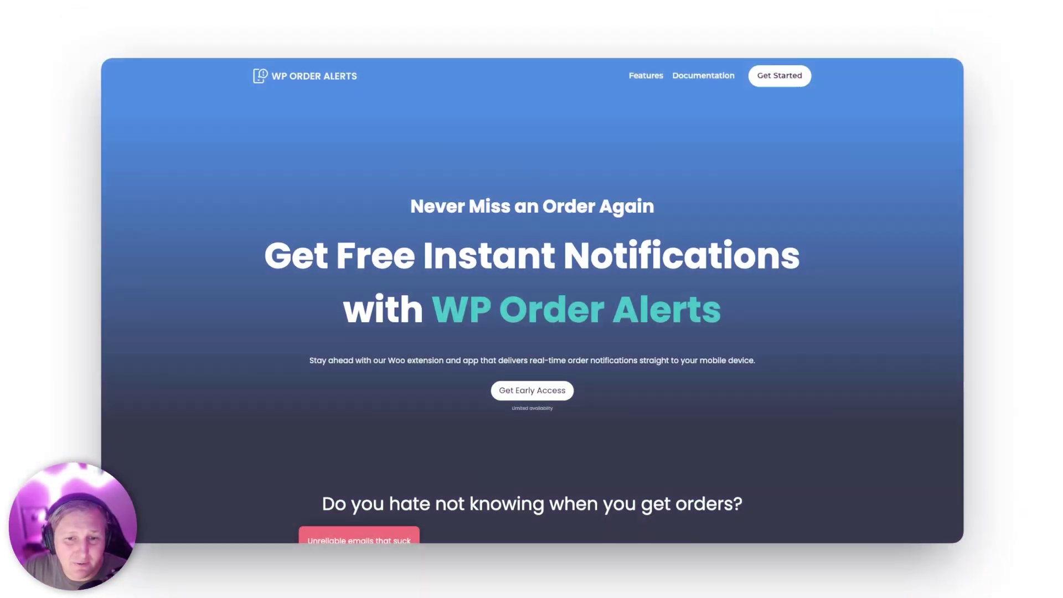
# Step: Browse the waitlist section, then continue from early access to the Sign In page
pyautogui.scroll(-2, 557, 319)
pyautogui.scroll(-1, 557, 319)
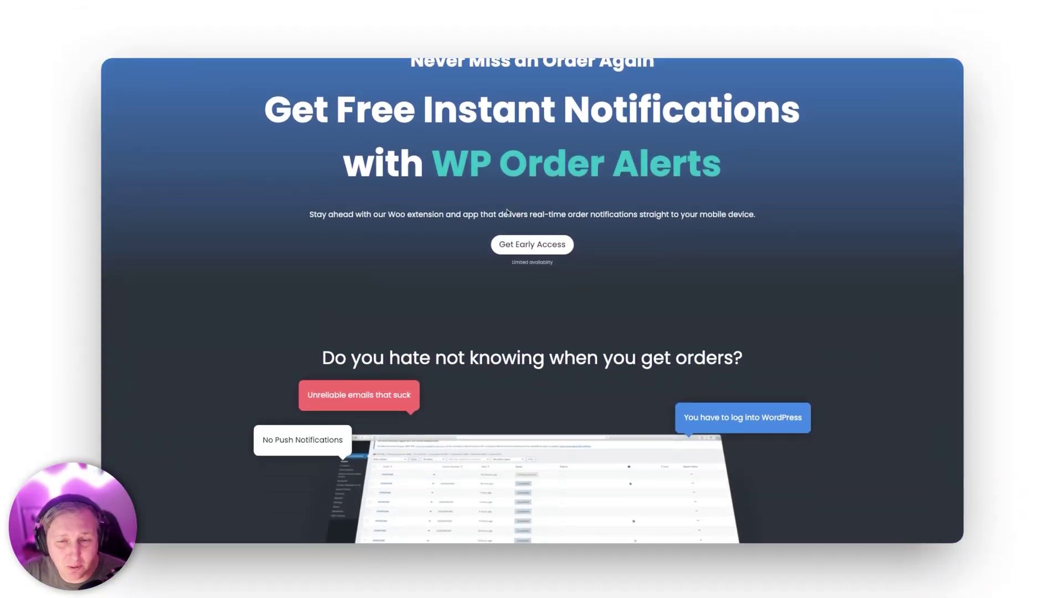
pyautogui.scroll(1, 508, 209)
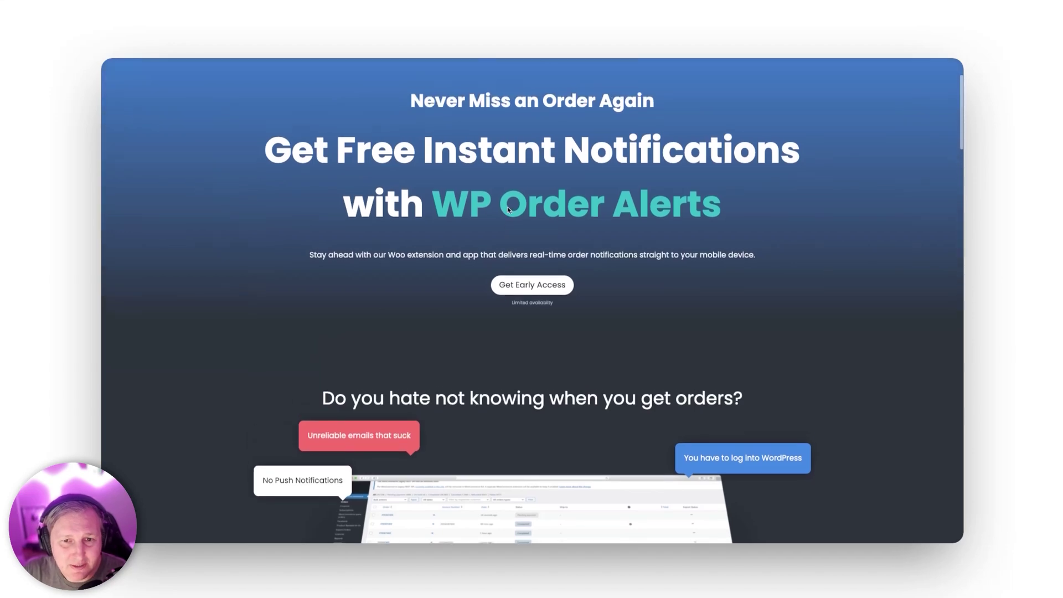
pyautogui.click(508, 286)
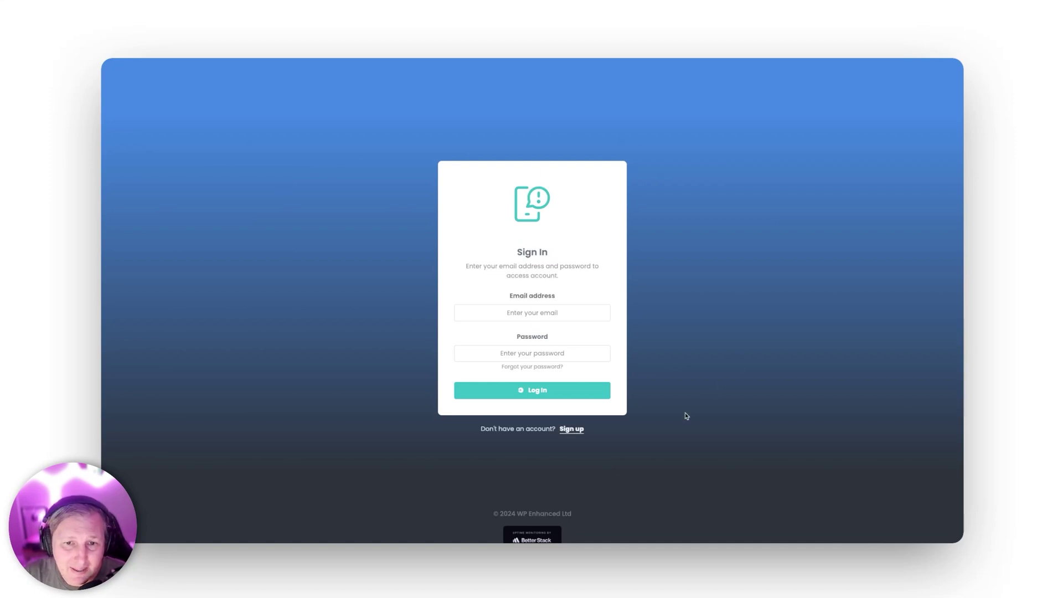
# Step: Switch to account creation and begin entering the early access code, dismissing its popup
pyautogui.click(571, 429)
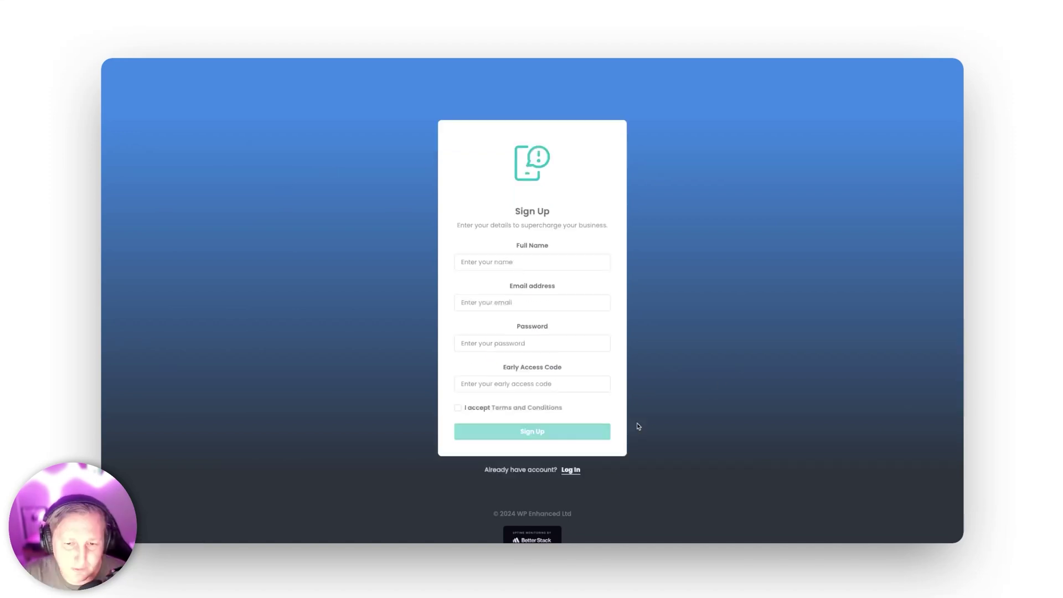
pyautogui.click(522, 383)
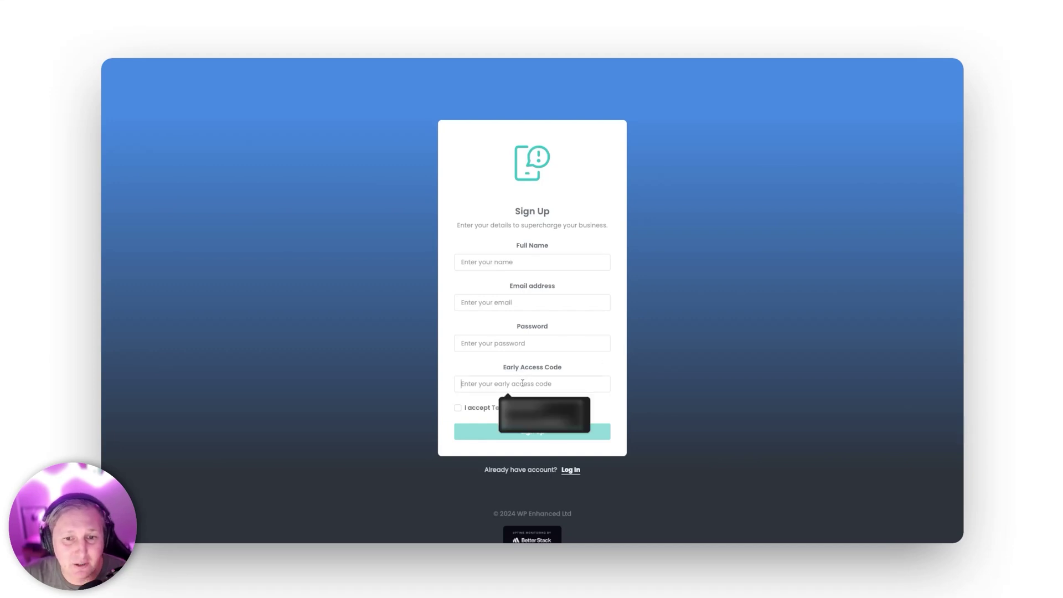
pyautogui.click(777, 350)
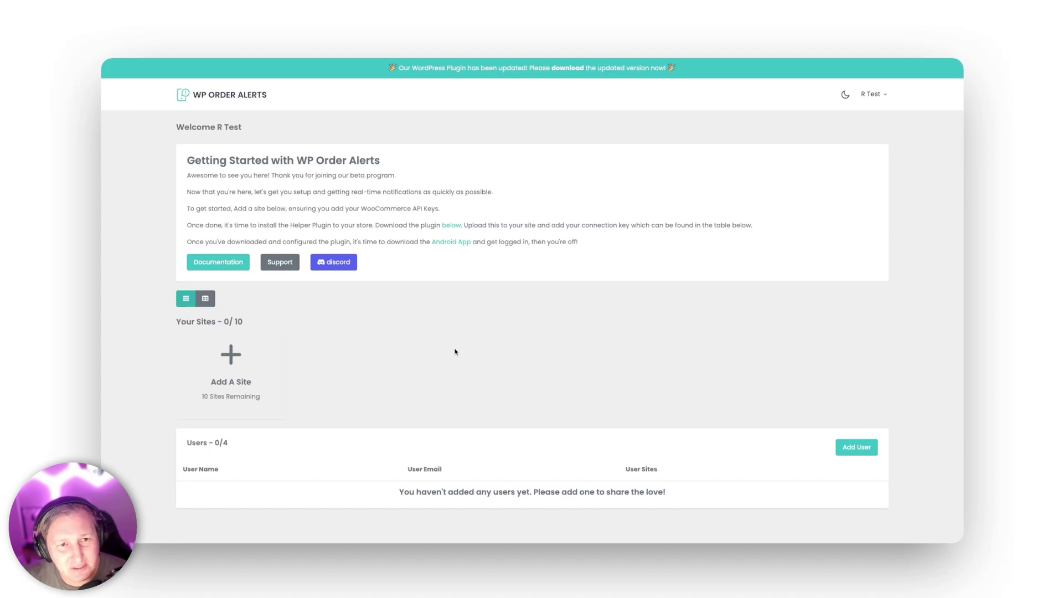
pyautogui.scroll(-1, 456, 352)
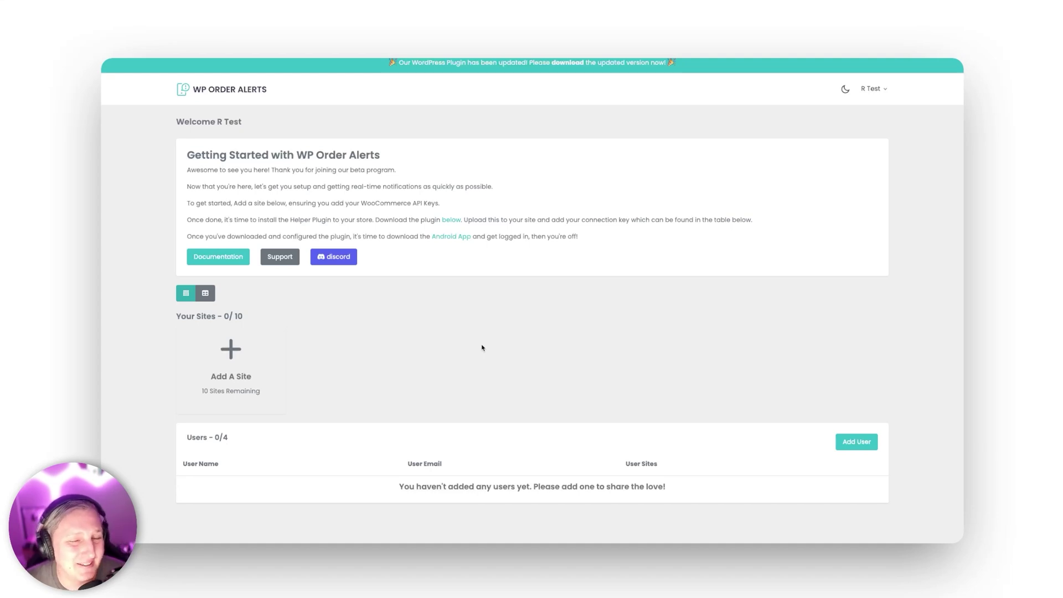
pyautogui.scroll(-6, 482, 348)
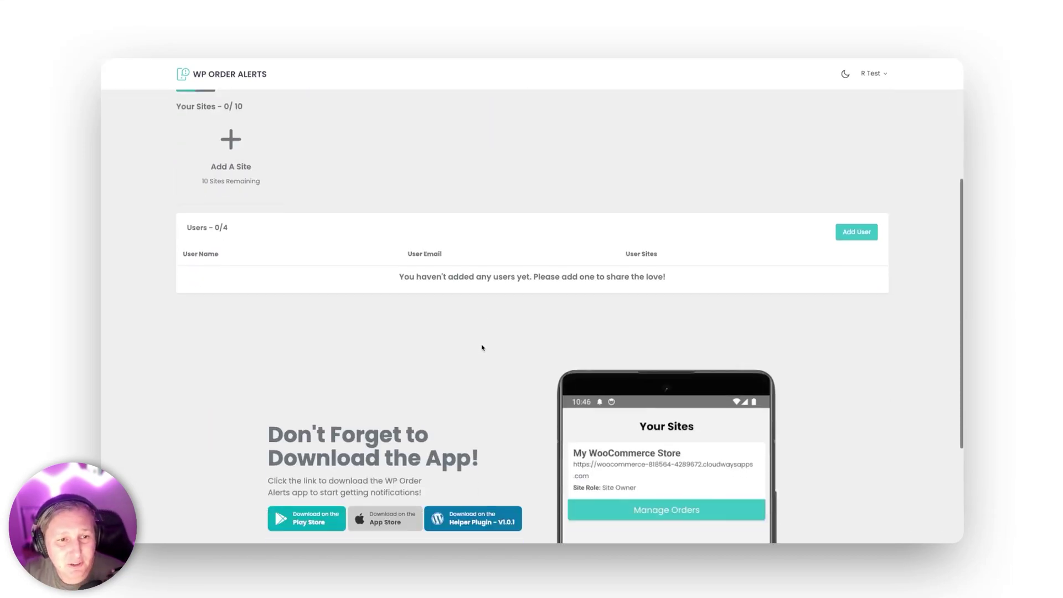
pyautogui.scroll(-1, 482, 347)
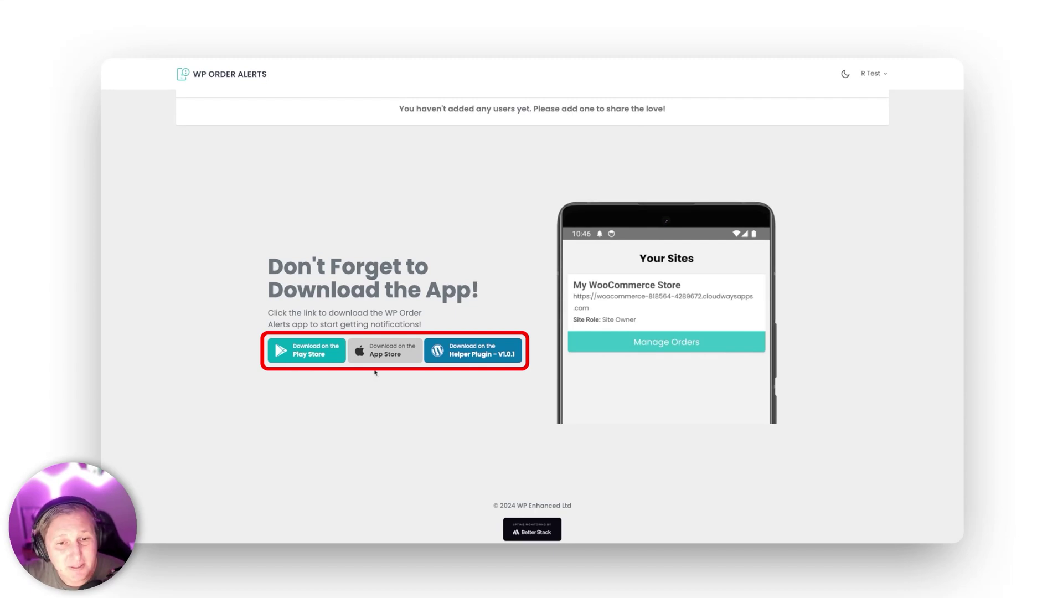
pyautogui.moveTo(393, 352)
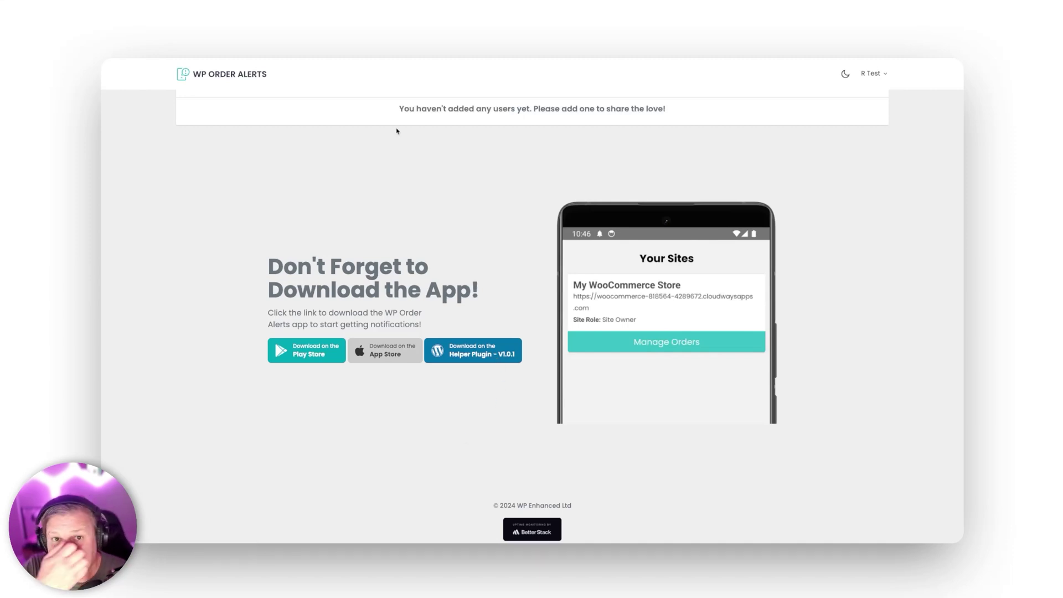
pyautogui.scroll(6, 397, 131)
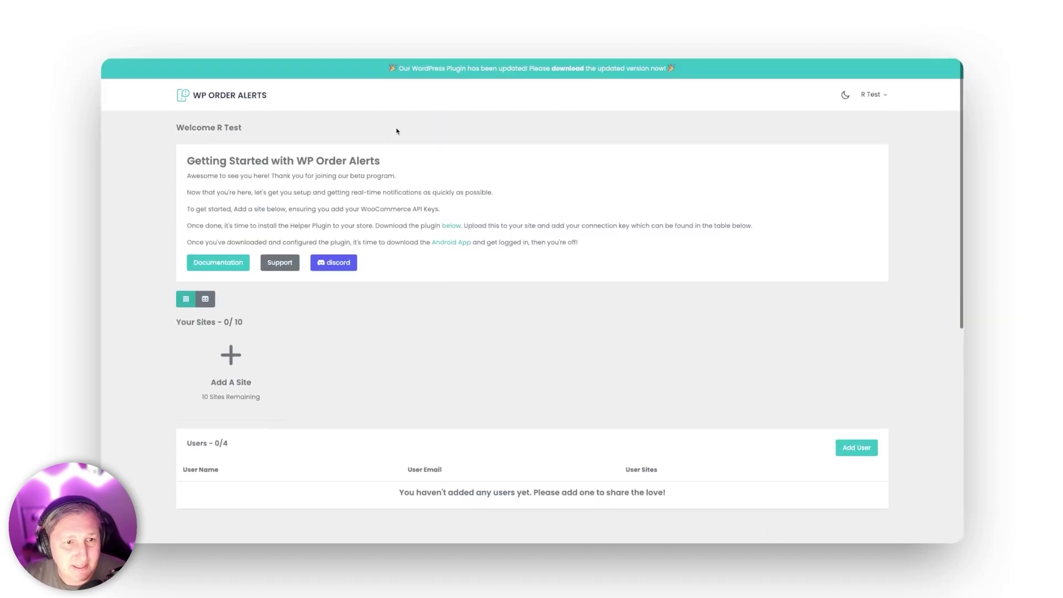
pyautogui.click(232, 369)
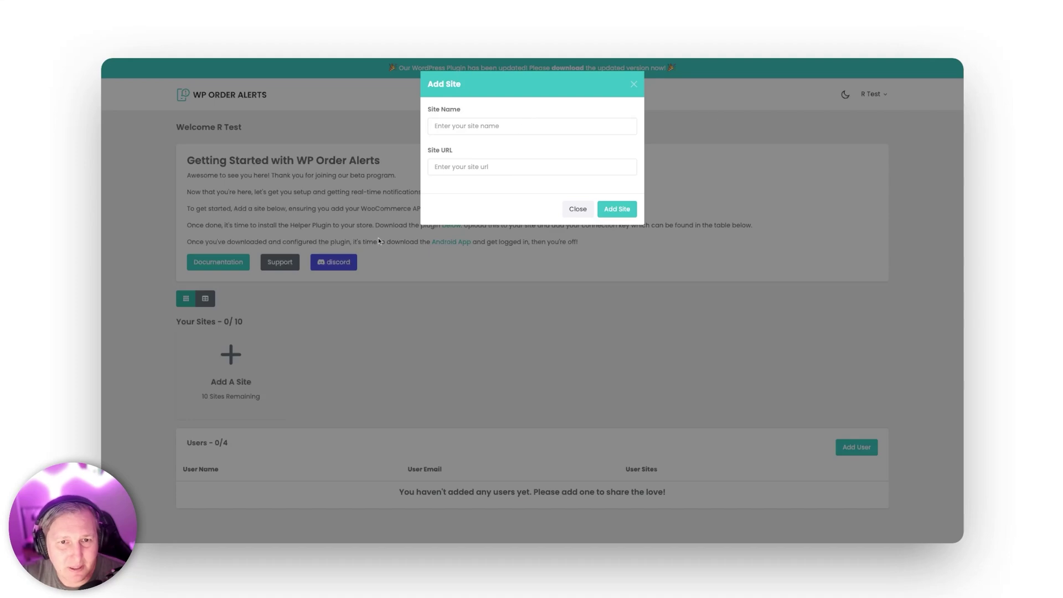
# Step: Add a site named Super Pizza with the store's web address
pyautogui.click(522, 125)
pyautogui.click(514, 150)
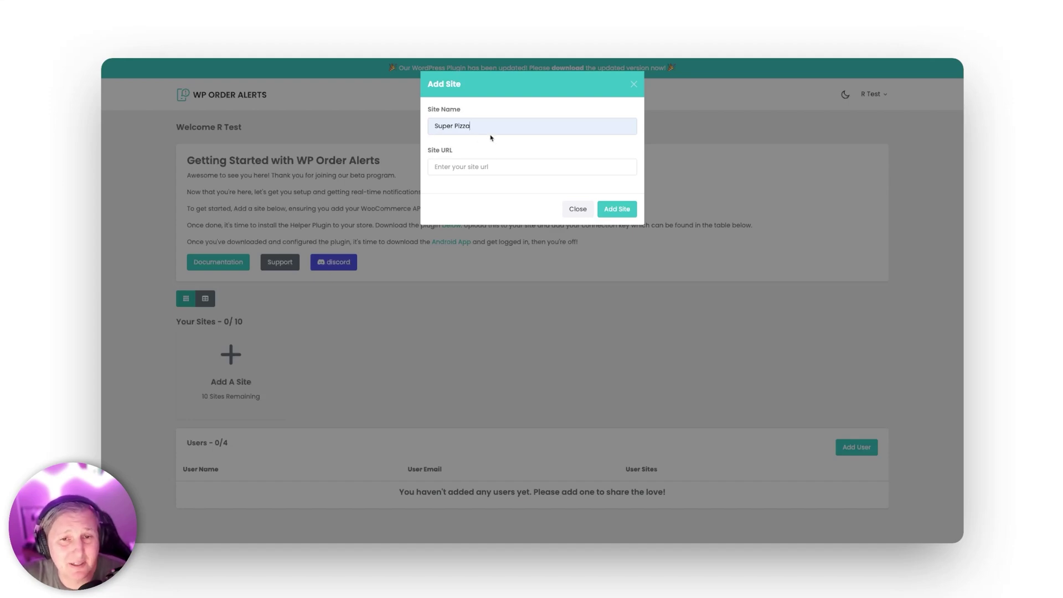
pyautogui.click(497, 168)
pyautogui.click(501, 191)
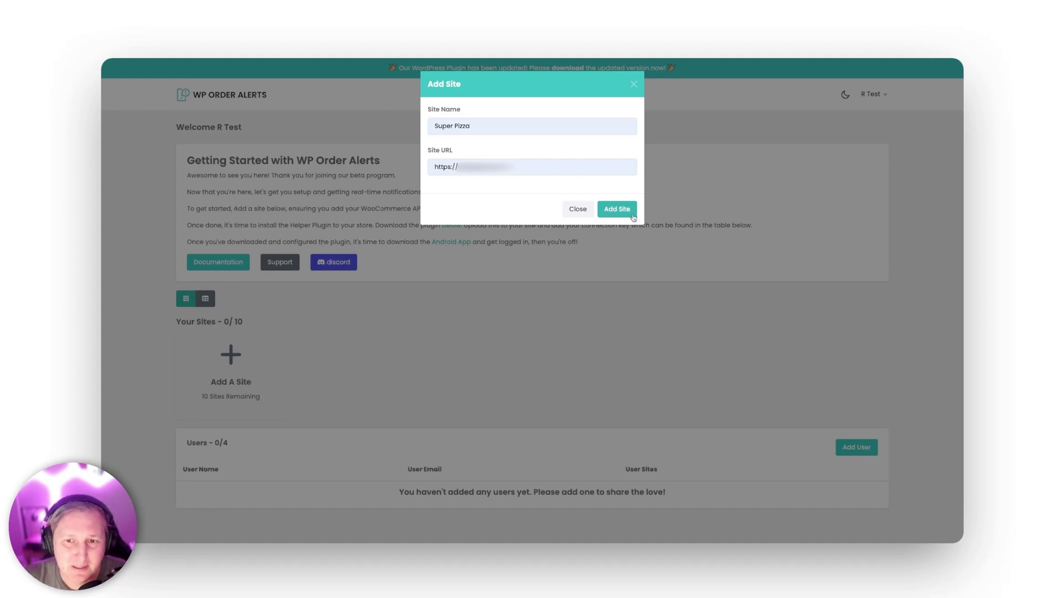
pyautogui.click(633, 216)
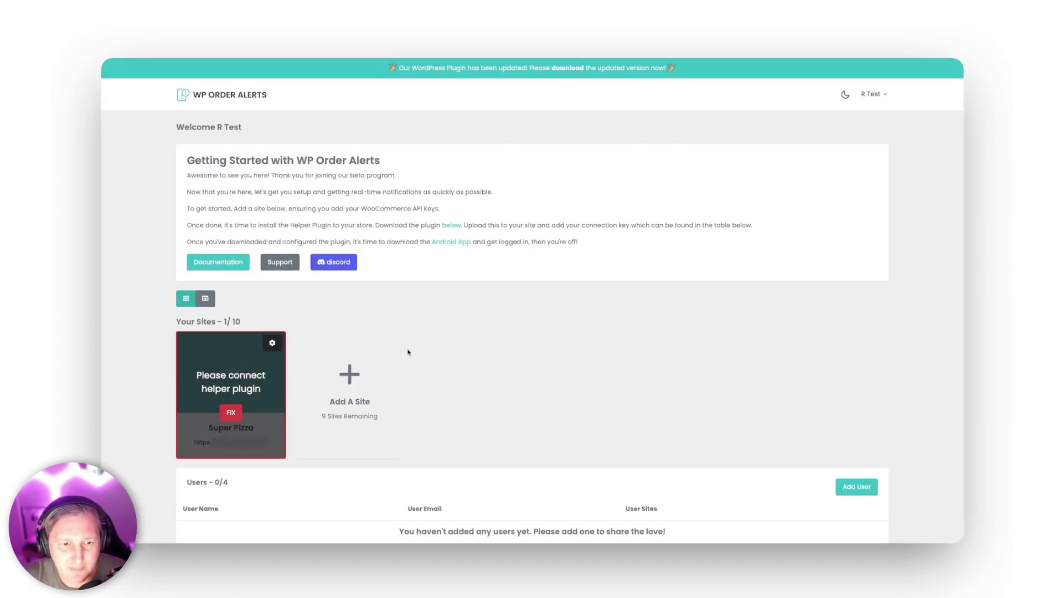
pyautogui.scroll(-3, 636, 299)
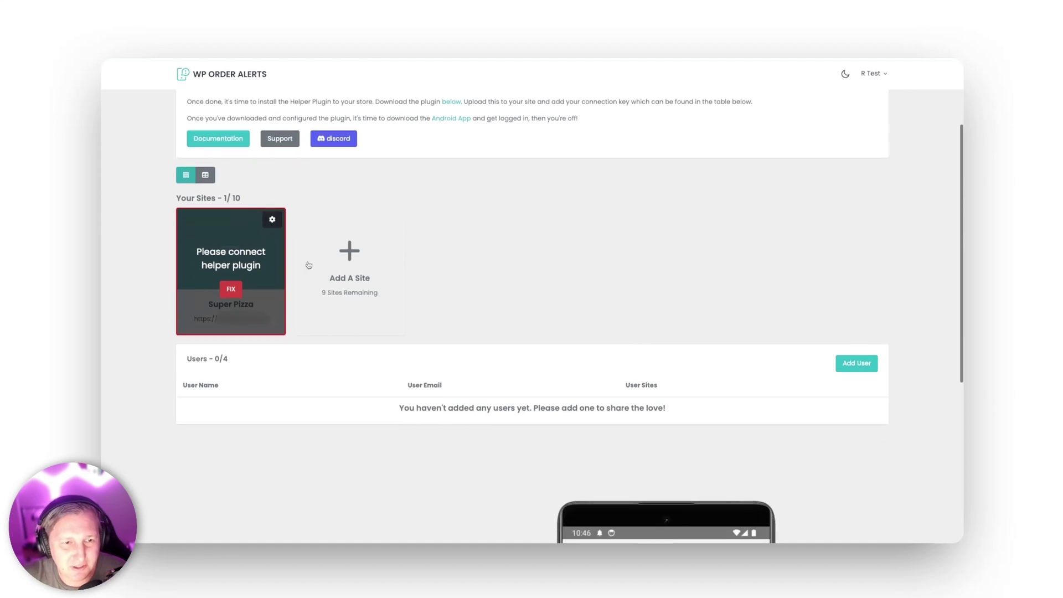
pyautogui.click(203, 175)
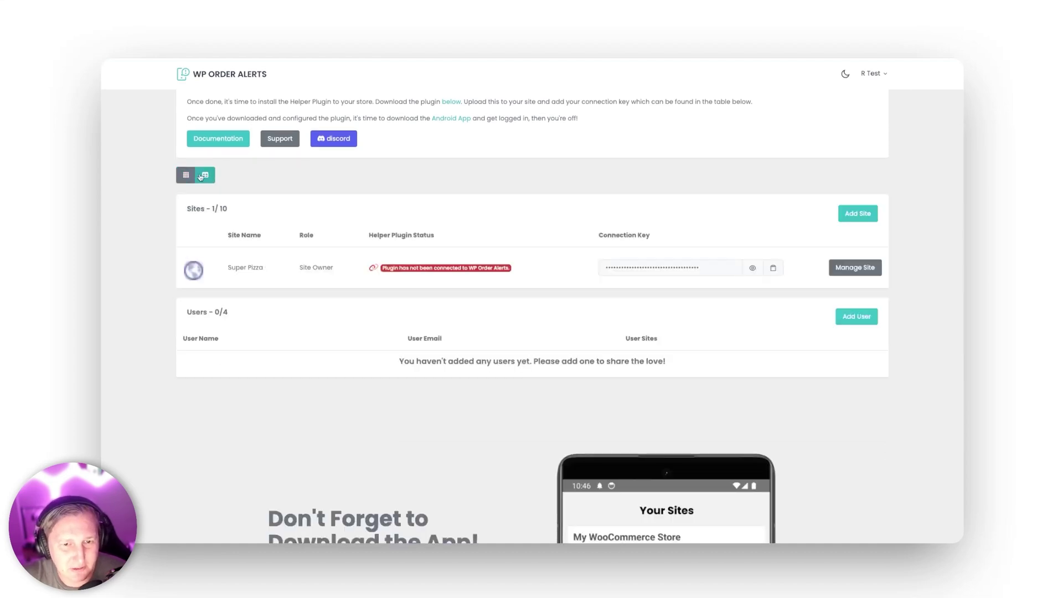
pyautogui.click(186, 175)
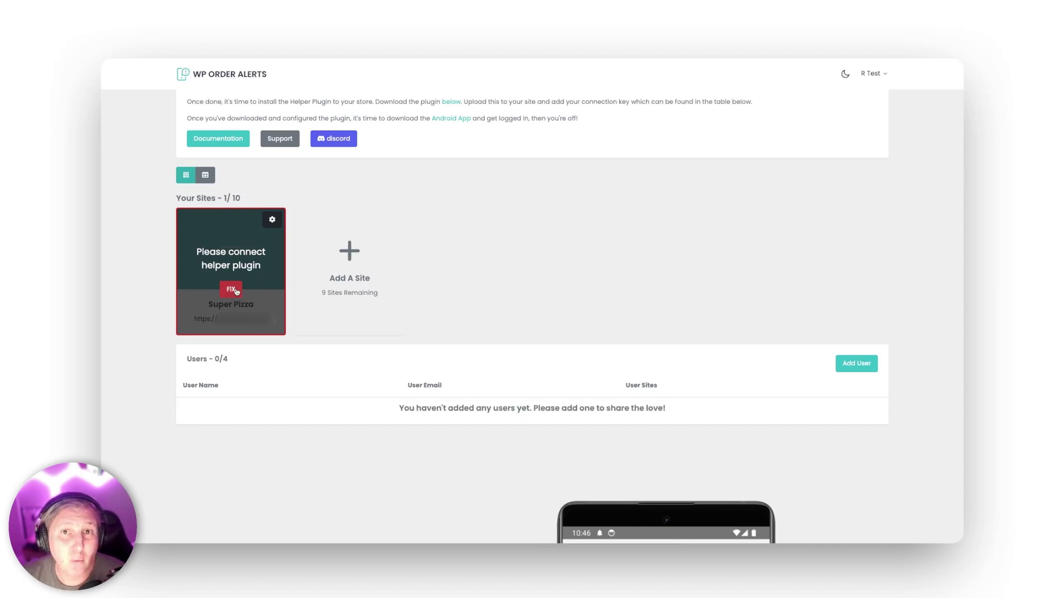
pyautogui.click(231, 289)
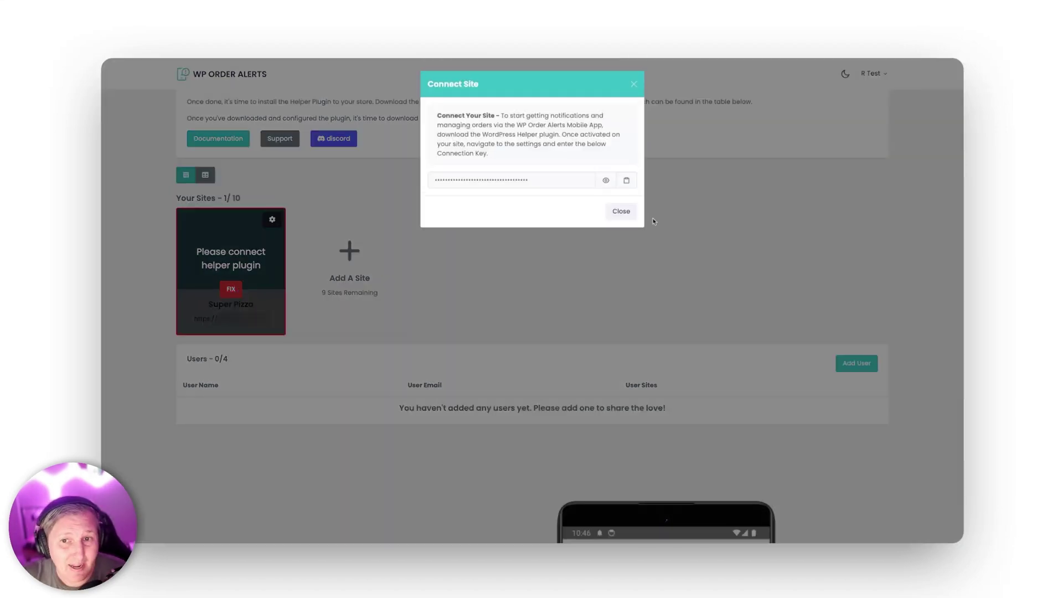
pyautogui.click(681, 140)
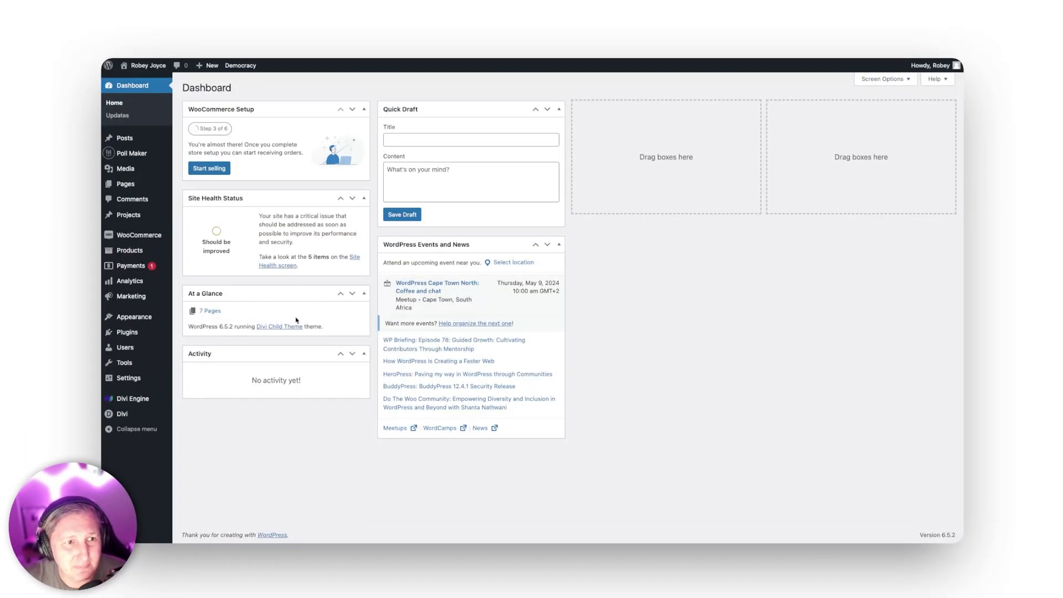
# Step: Upload wpoa-helper.zip under Add New Plugin and install it
pyautogui.moveTo(142, 333)
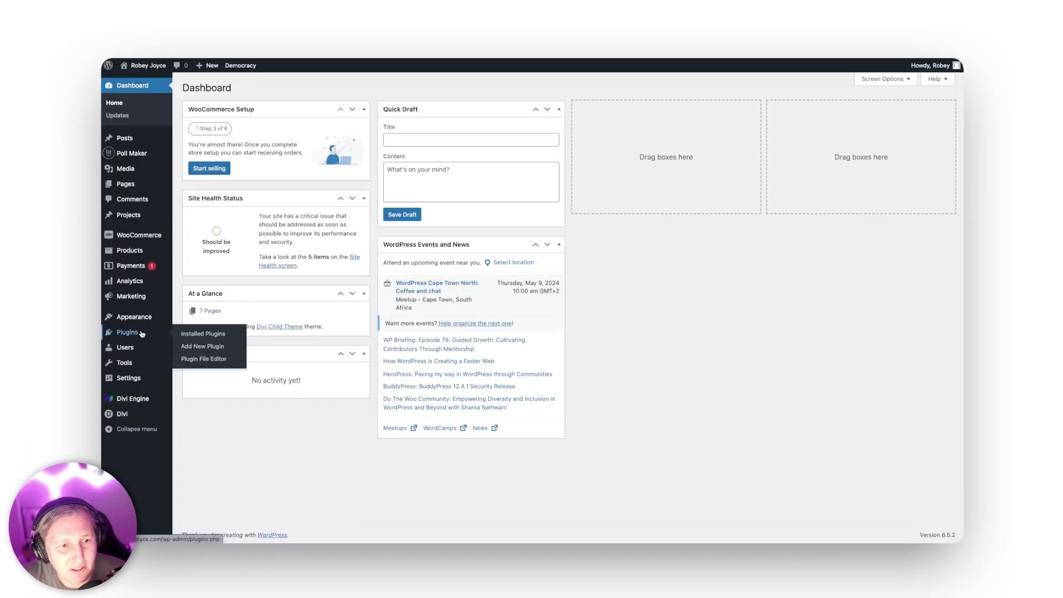
pyautogui.click(216, 346)
pyautogui.click(253, 90)
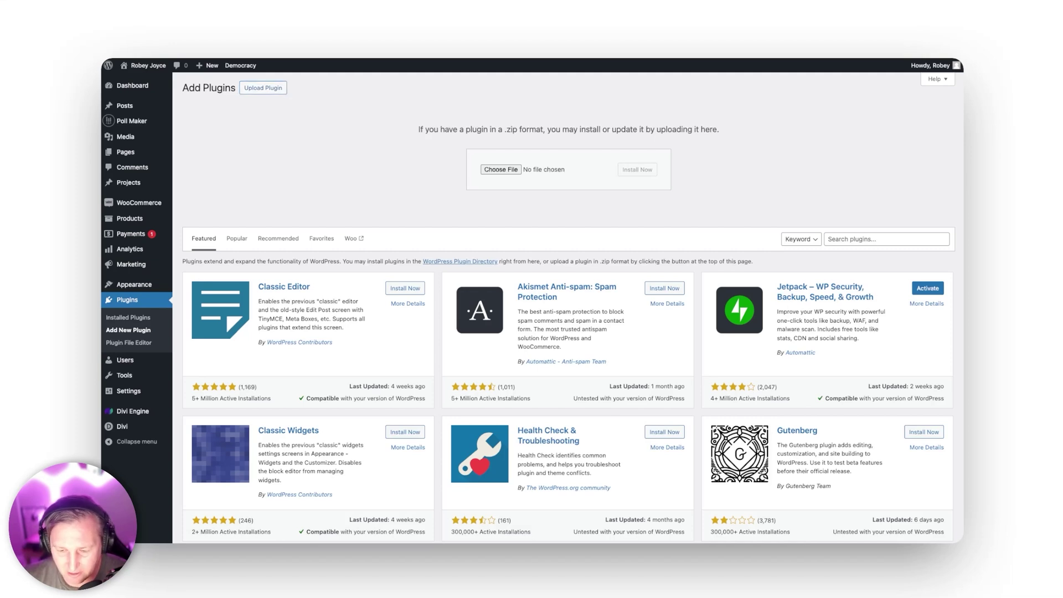
pyautogui.moveTo(454, 285); pyautogui.dragTo(513, 175)
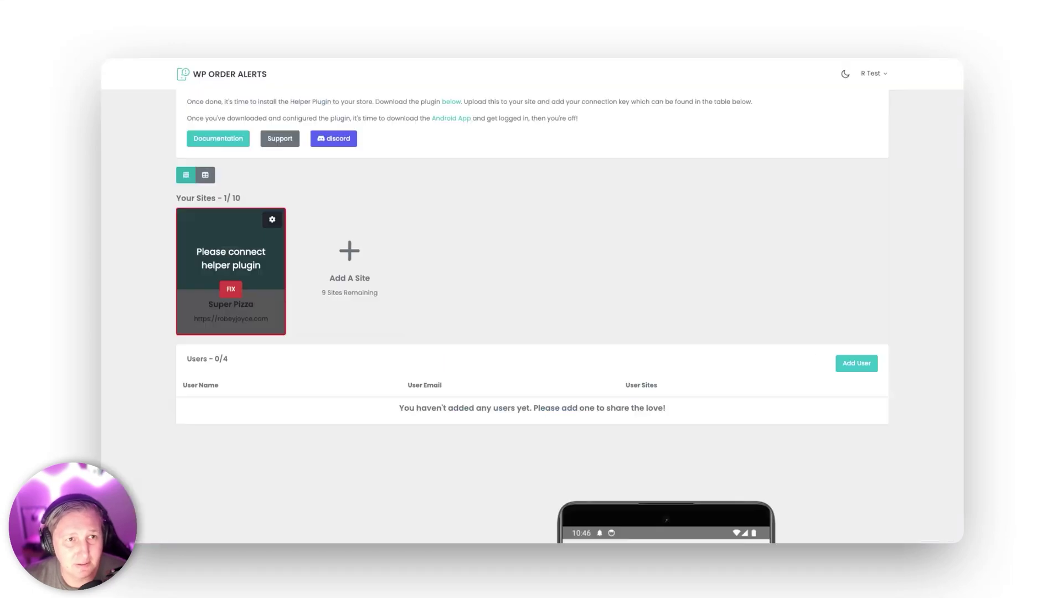
pyautogui.scroll(-5, 440, 263)
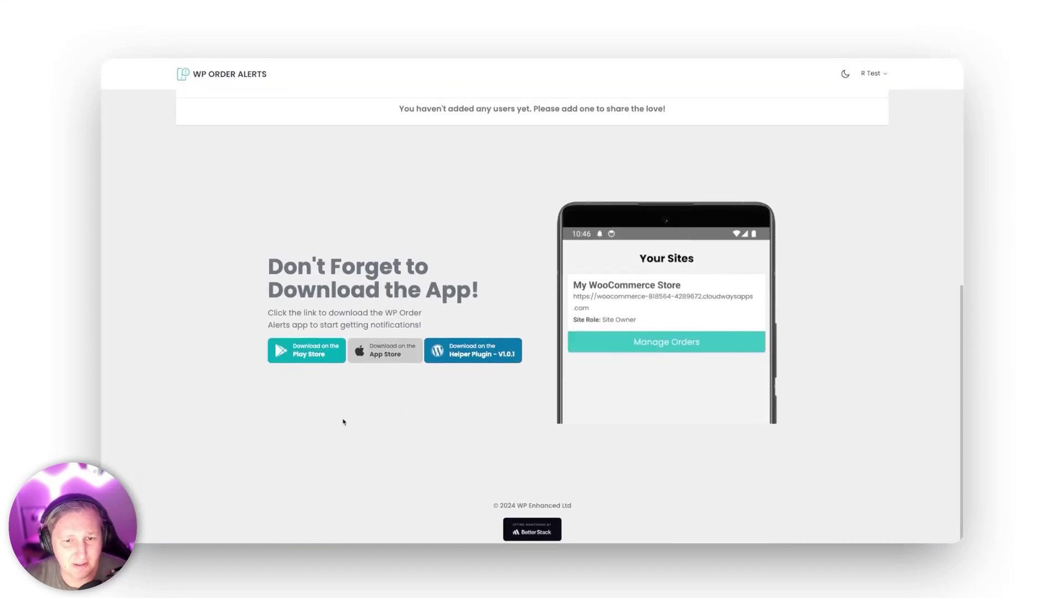
pyautogui.scroll(10, 345, 423)
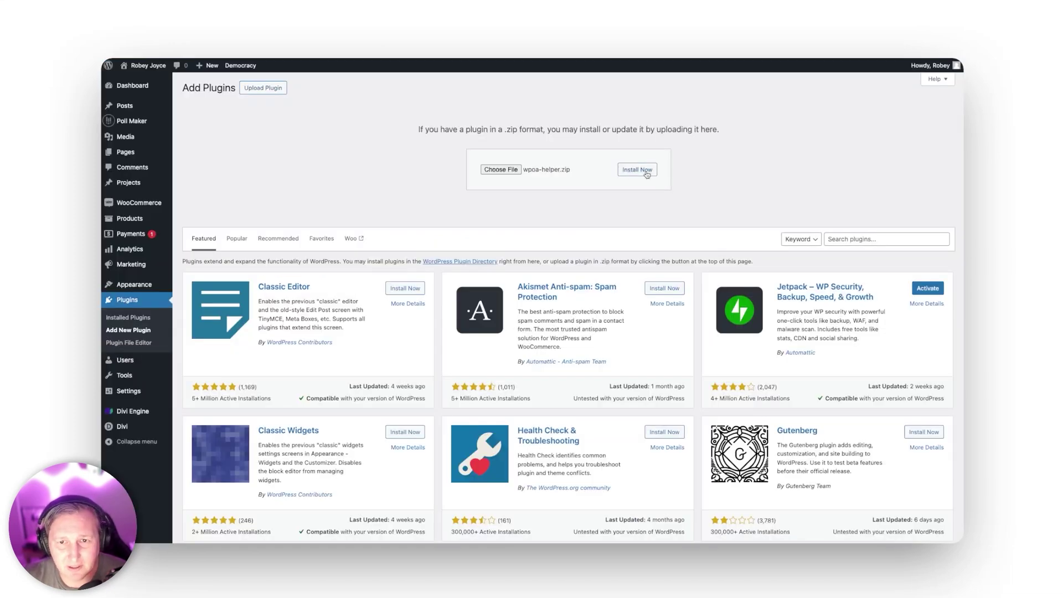
pyautogui.click(647, 174)
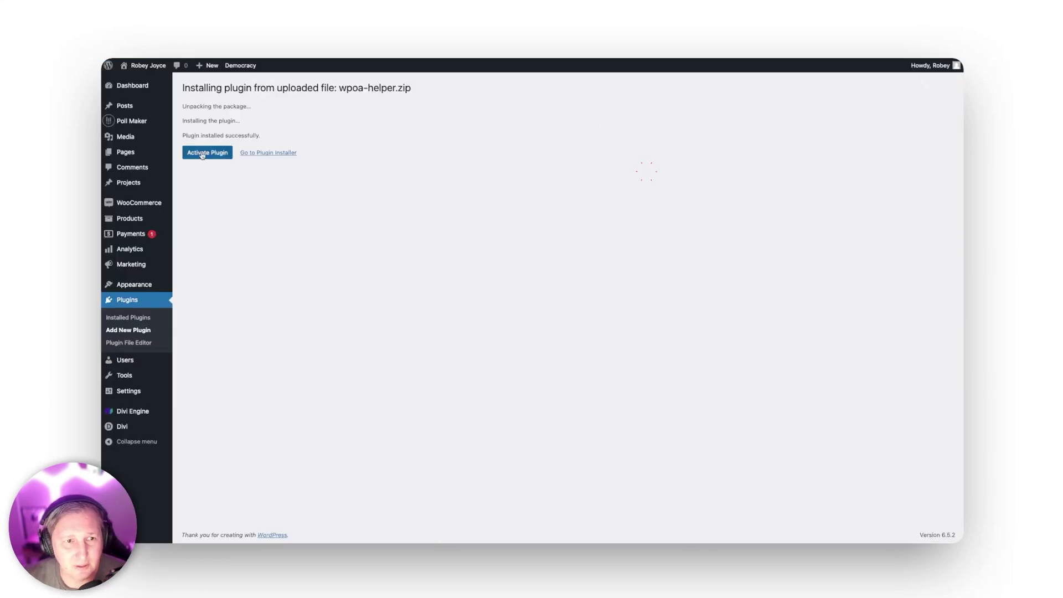
# Step: Activate the helper plugin and look over its WP Order Alerts settings page
pyautogui.click(203, 153)
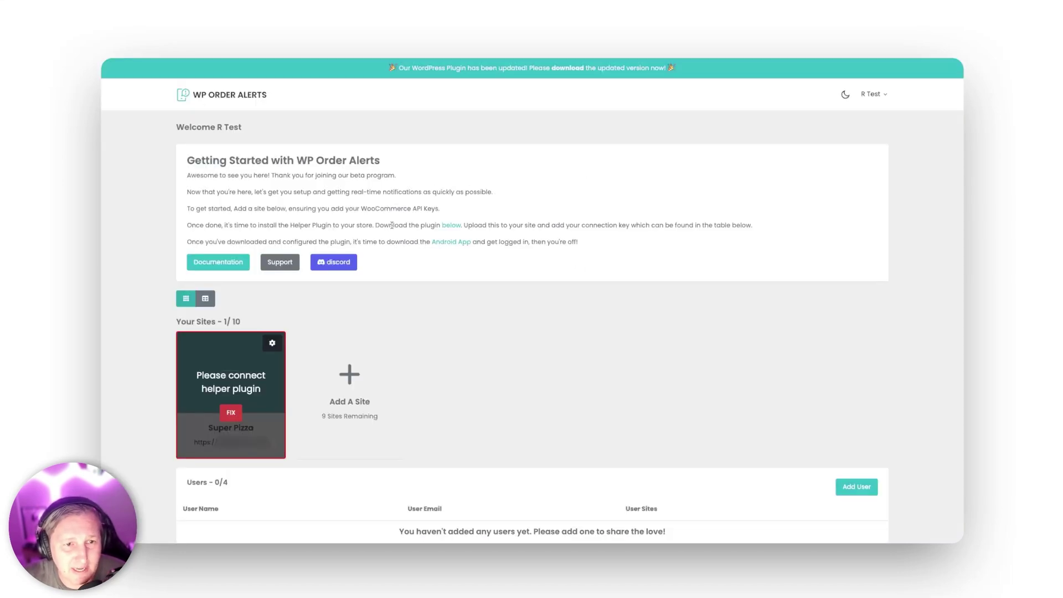
pyautogui.scroll(-2, 380, 304)
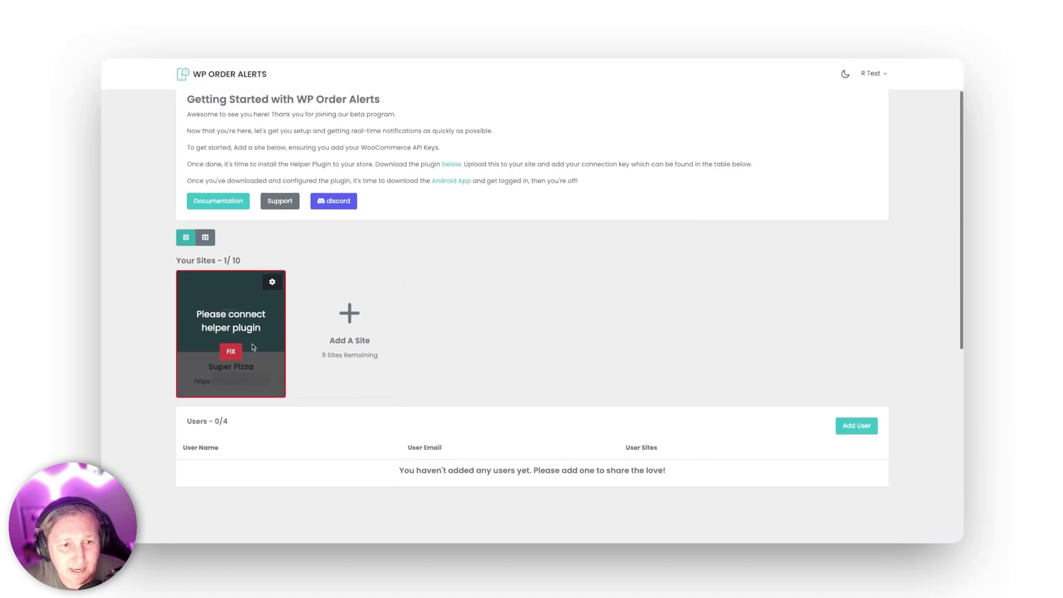
# Step: Copy Super Pizza's connection key and paste it over the old key in the helper plugin
pyautogui.click(231, 352)
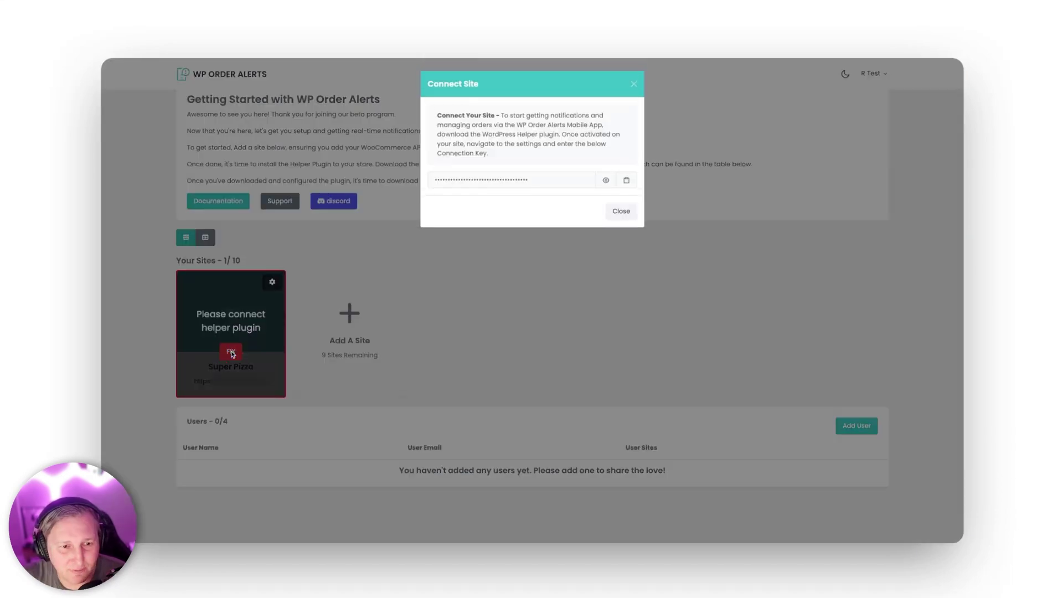
pyautogui.click(628, 183)
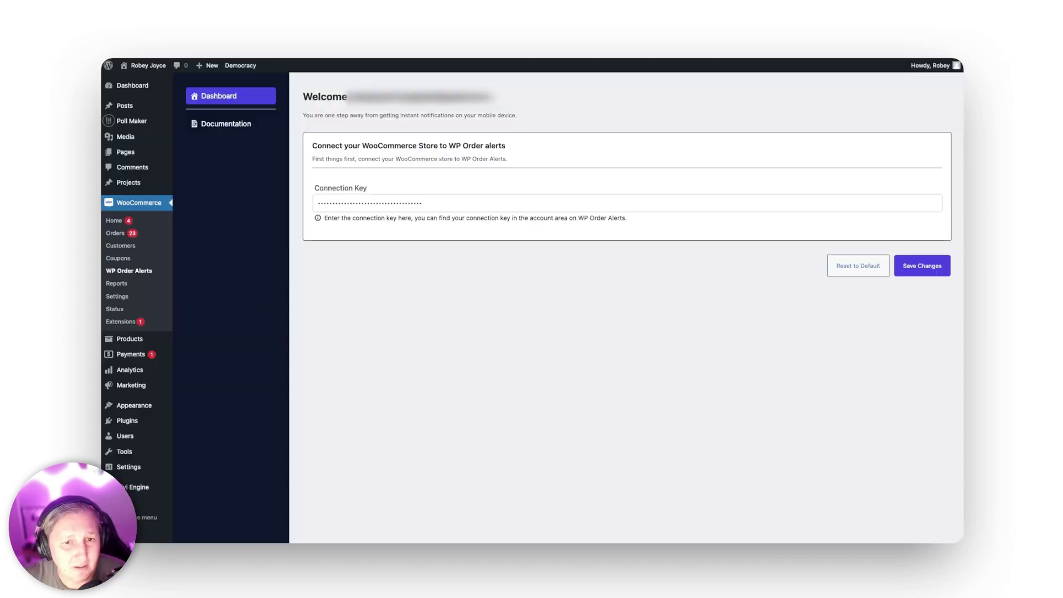
pyautogui.click(451, 205)
pyautogui.press('super+a')
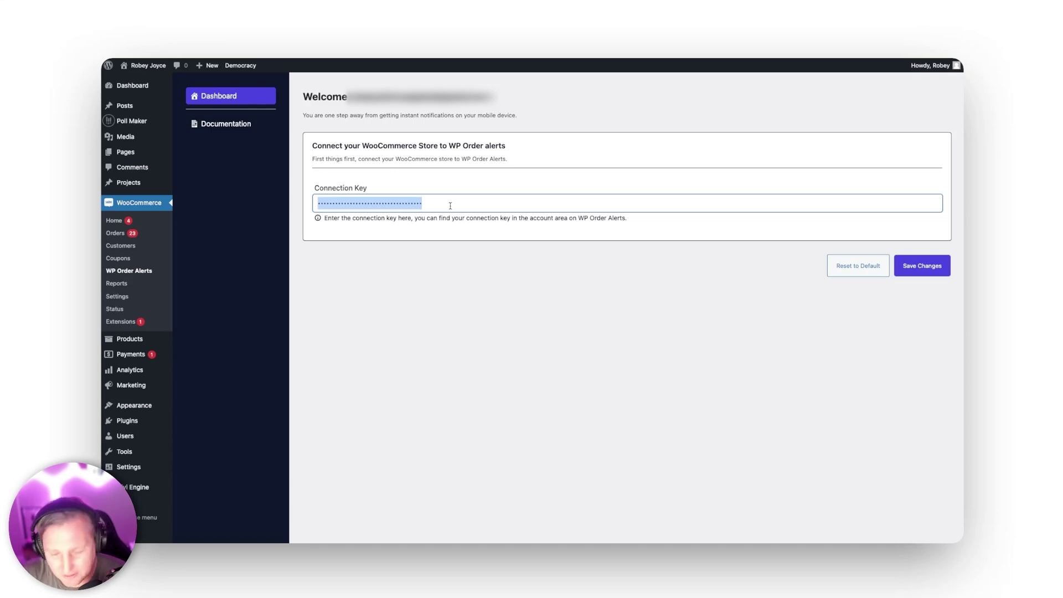
pyautogui.press('BackSpace')
pyautogui.press('super+v')
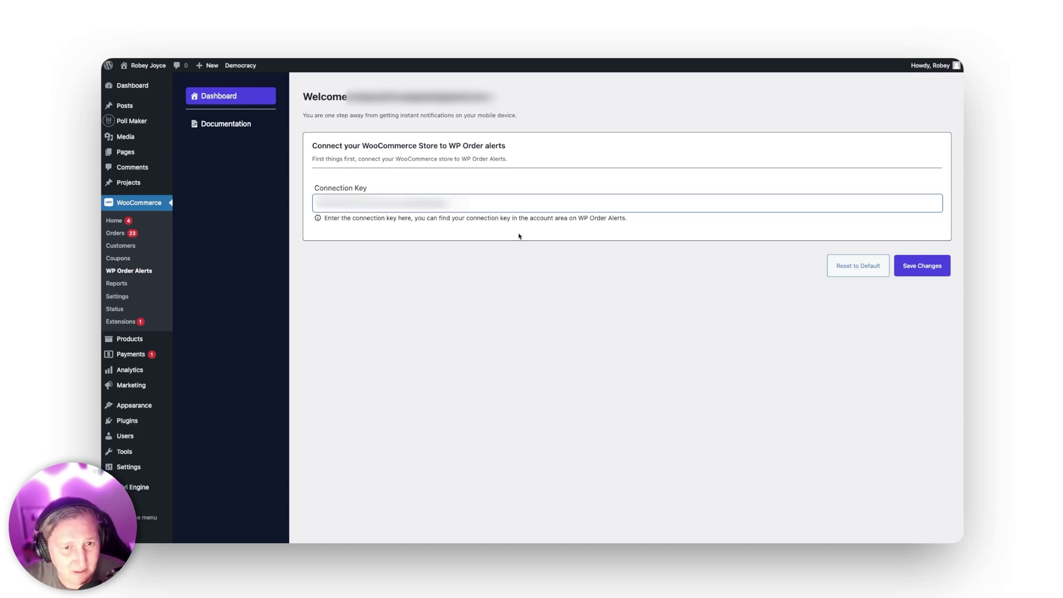
# Step: Save the new connection key and close the connection popup
pyautogui.click(926, 274)
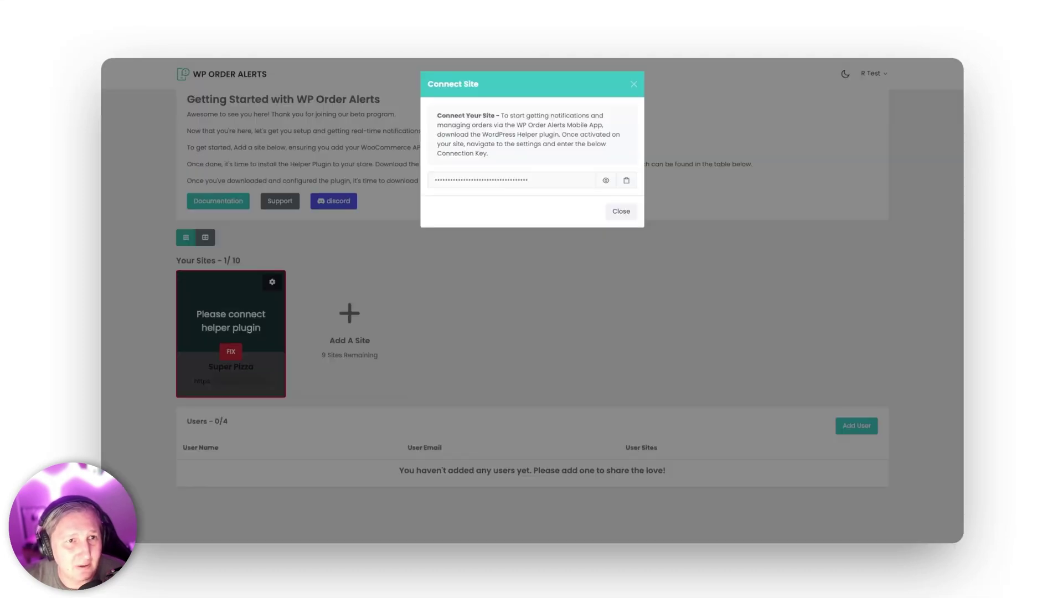
pyautogui.click(621, 211)
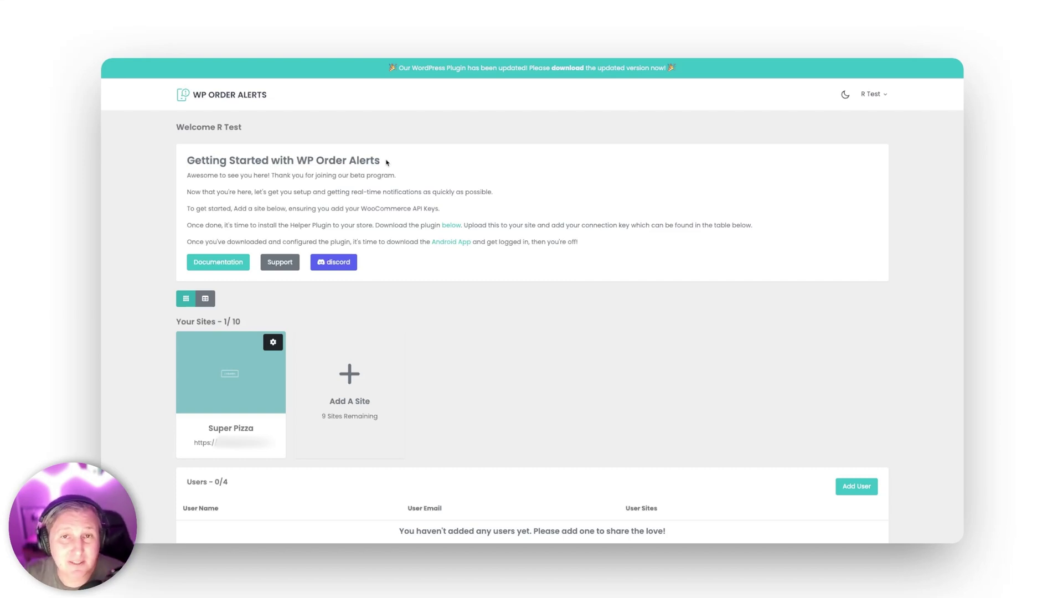
pyautogui.scroll(-8, 413, 363)
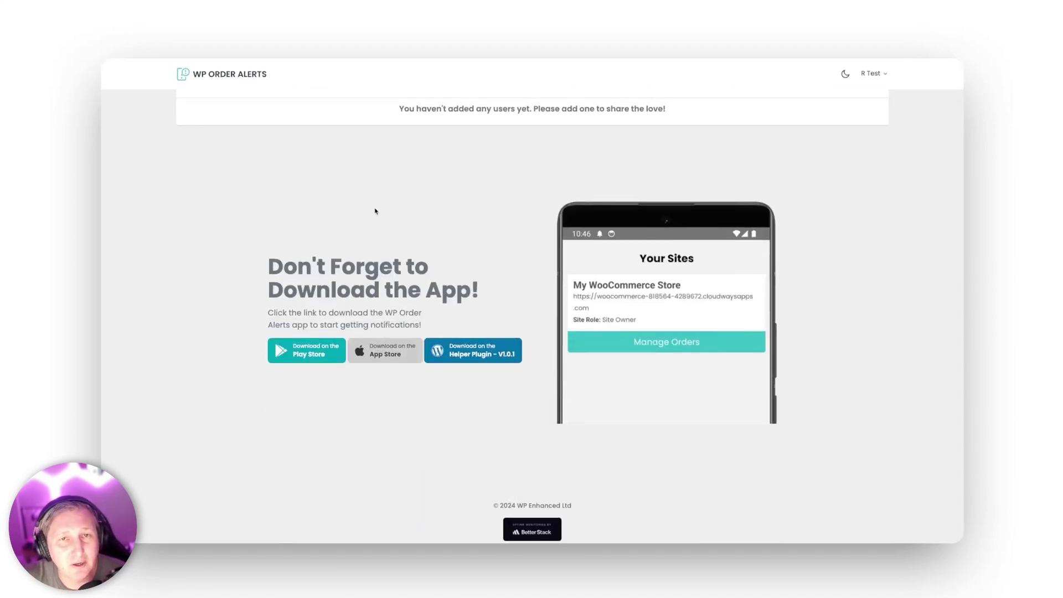
pyautogui.scroll(5, 374, 210)
pyautogui.scroll(3, 374, 212)
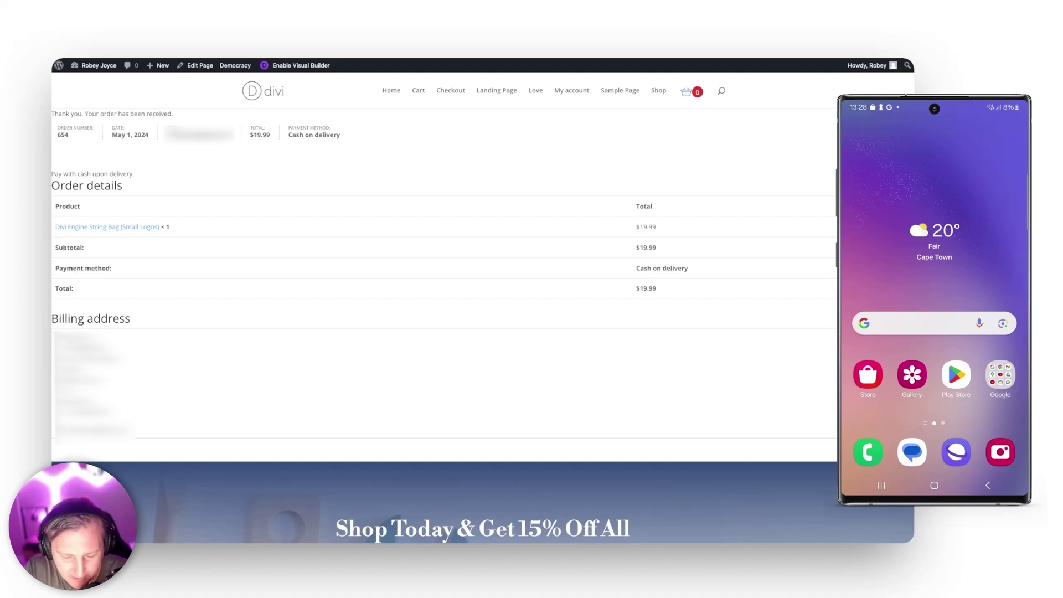
# Step: Find 'wp order alerts' in Google Play, install the Internal Beta app, and launch it
pyautogui.click(956, 375)
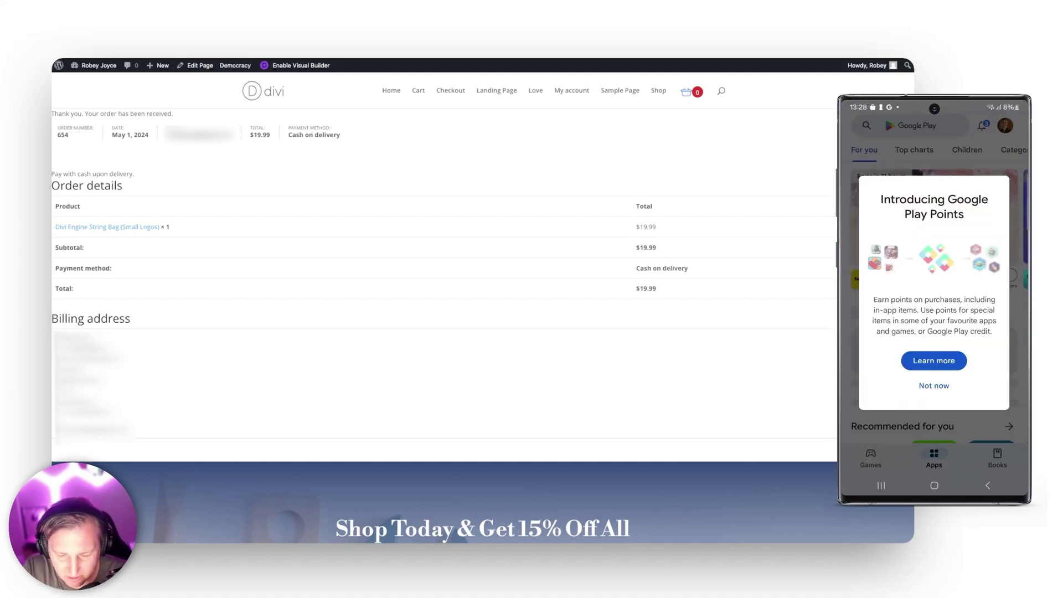
pyautogui.click(934, 386)
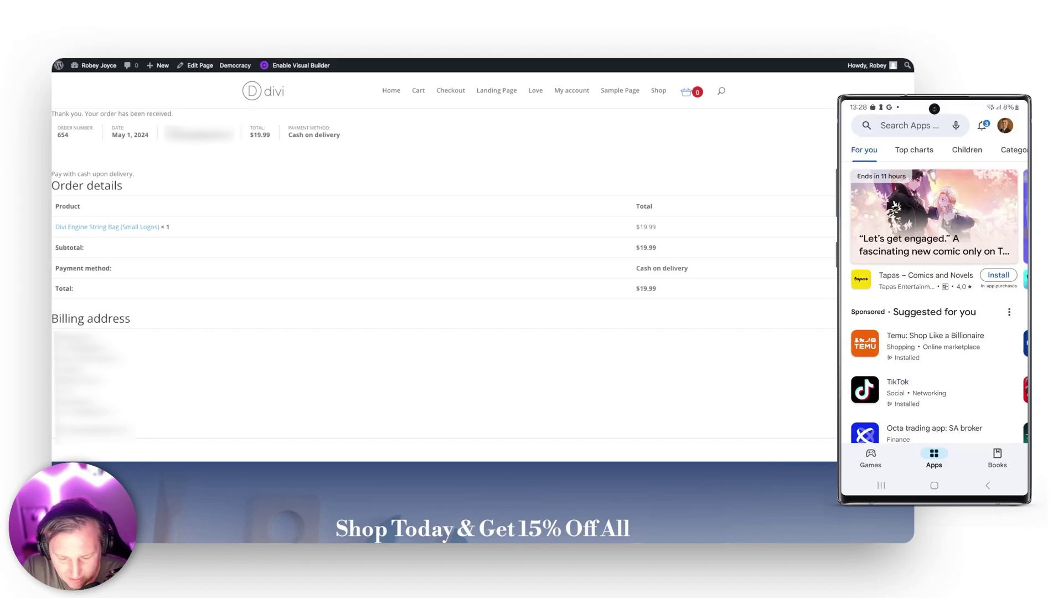
pyautogui.click(910, 125)
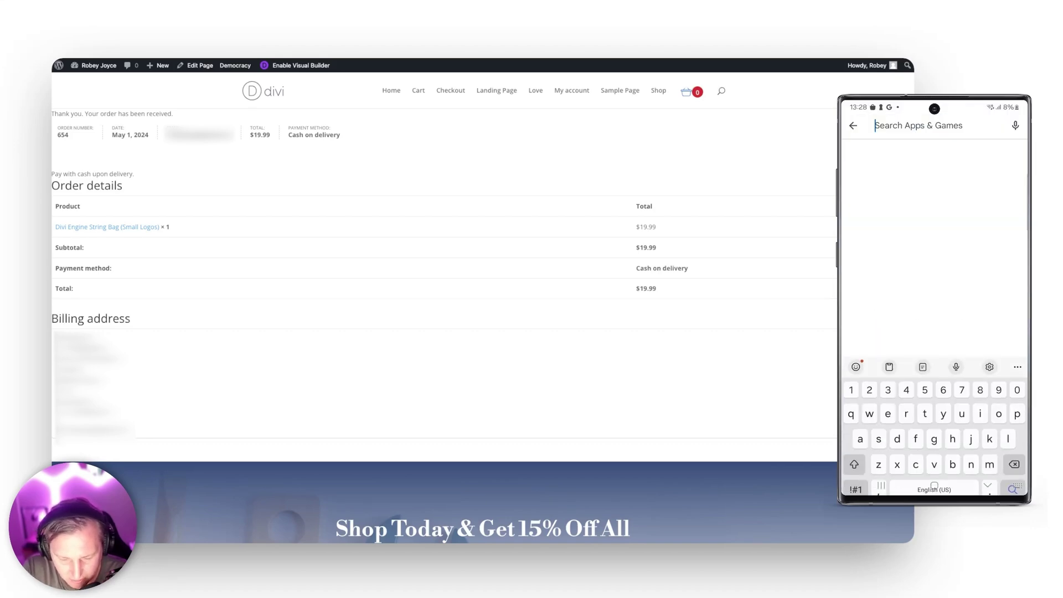
pyautogui.write('wp or')
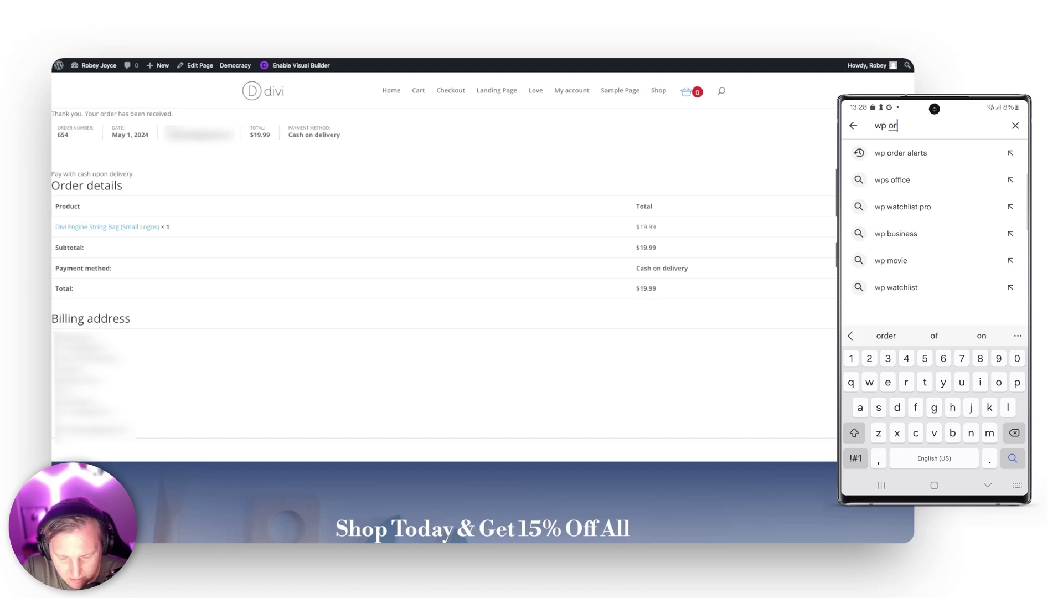
pyautogui.write('der alerts')
pyautogui.press('Return')
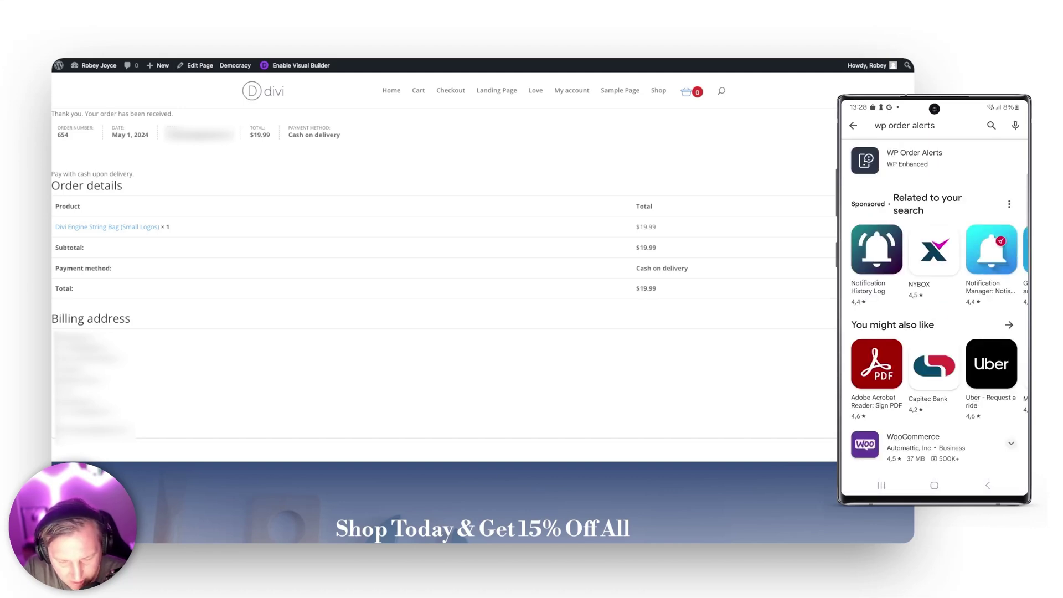
pyautogui.click(915, 158)
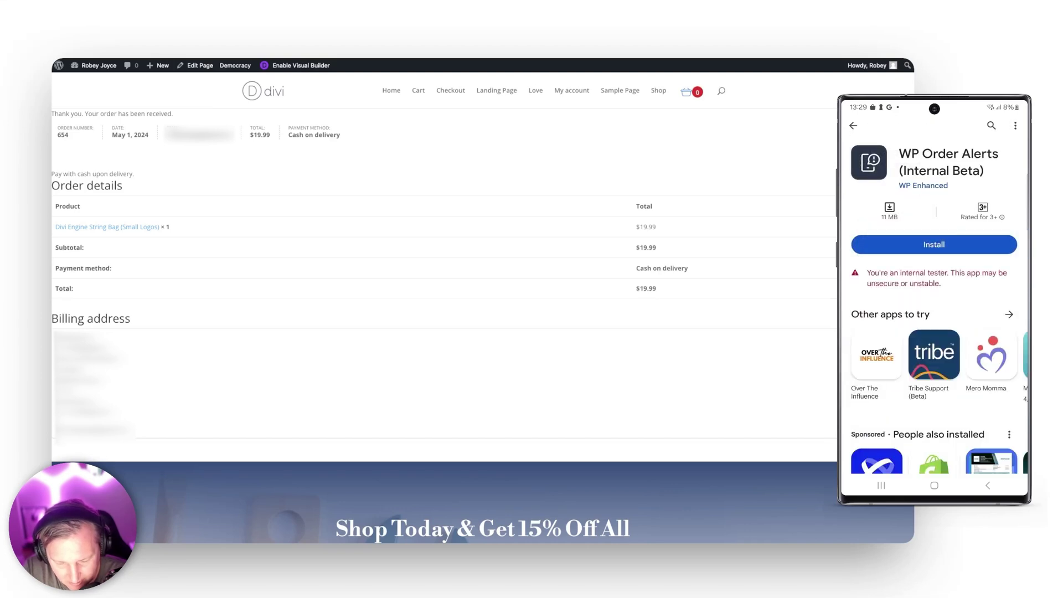
pyautogui.click(935, 245)
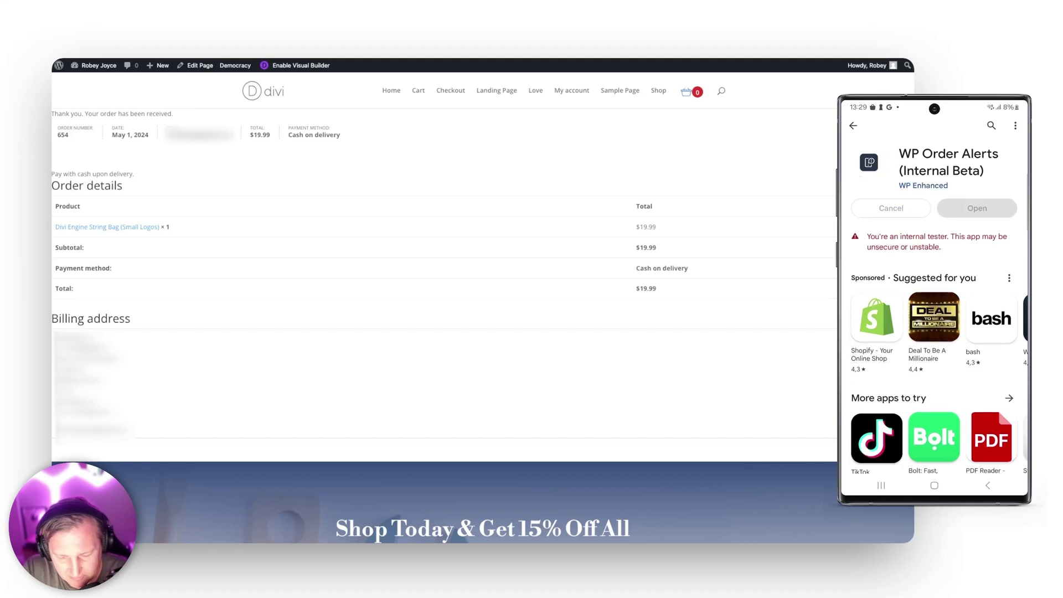
pyautogui.click(977, 207)
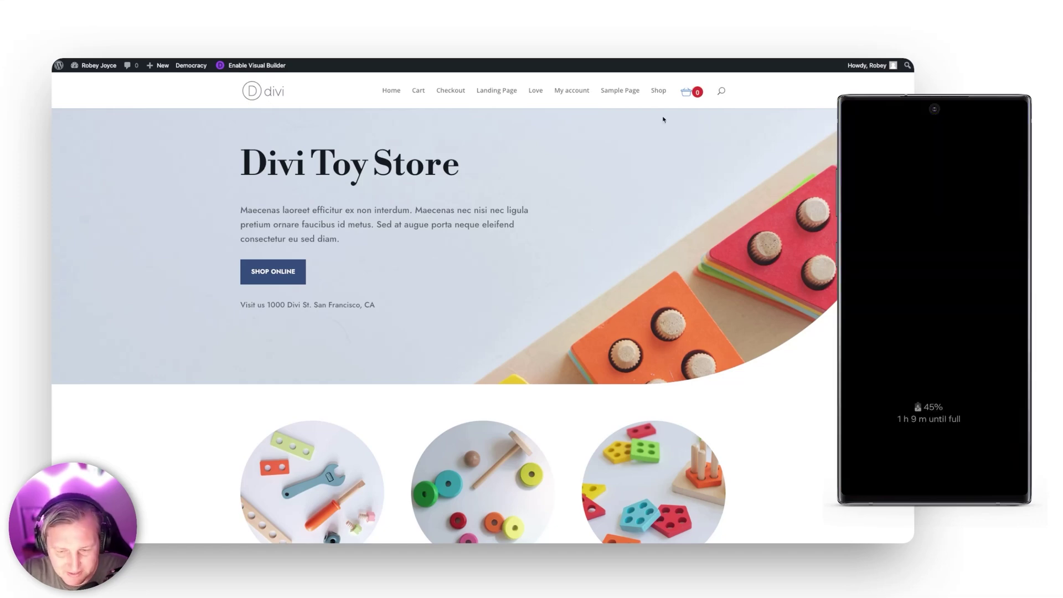
# Step: Add the Big Logo string bag to the cart
pyautogui.click(686, 92)
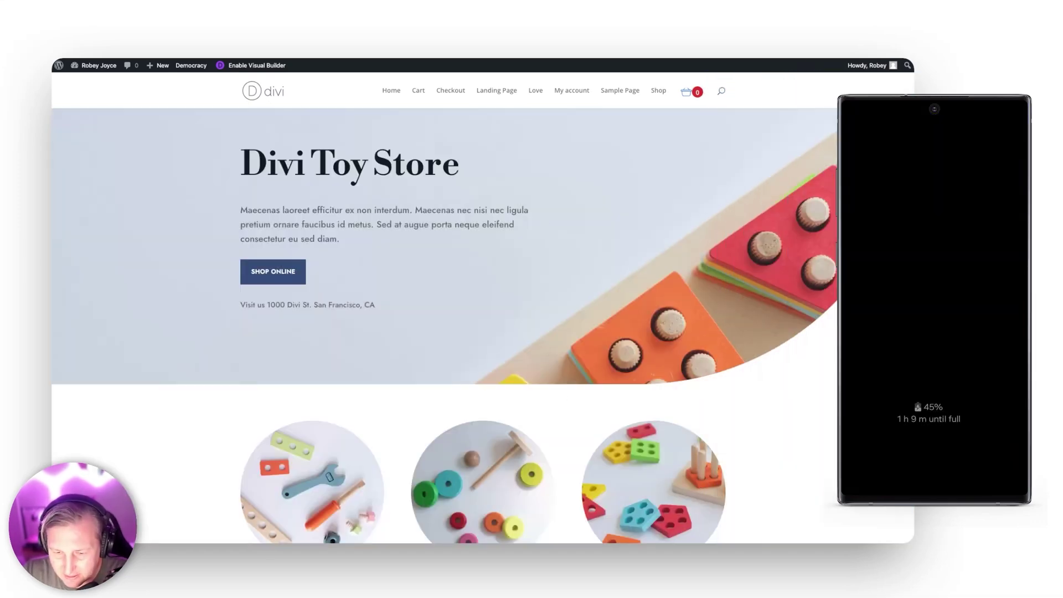
pyautogui.scroll(-15, 549, 292)
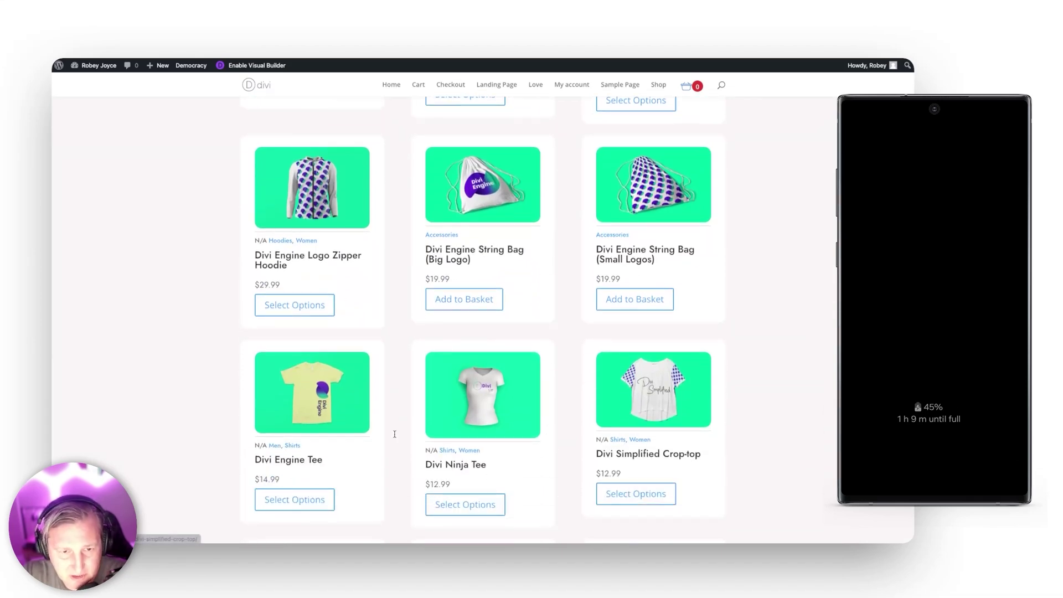
pyautogui.click(478, 301)
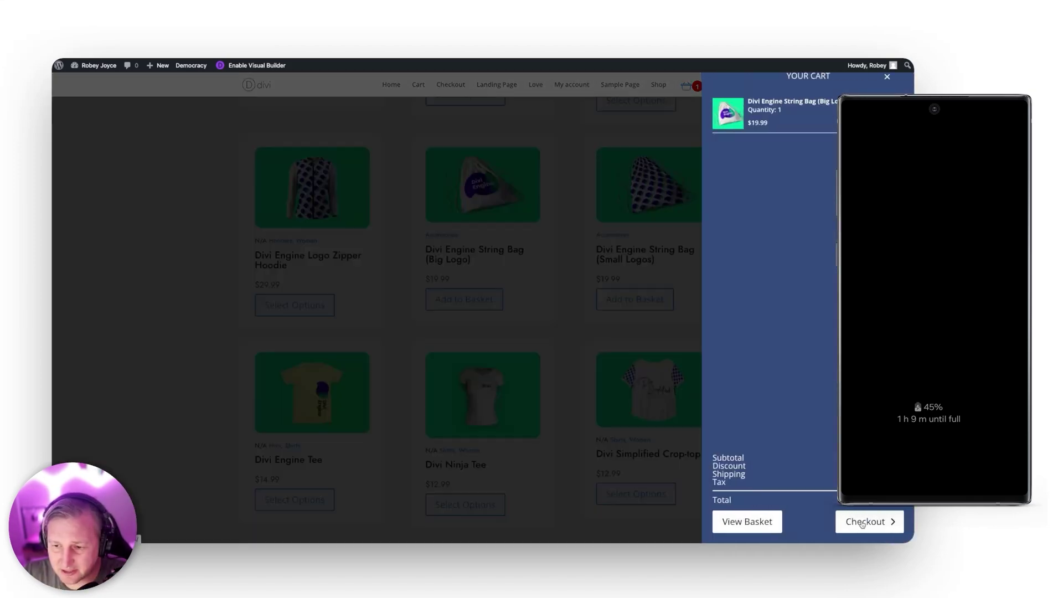
# Step: Check out with cash on delivery and place the $19.99 order
pyautogui.click(862, 524)
pyautogui.scroll(-2, 436, 268)
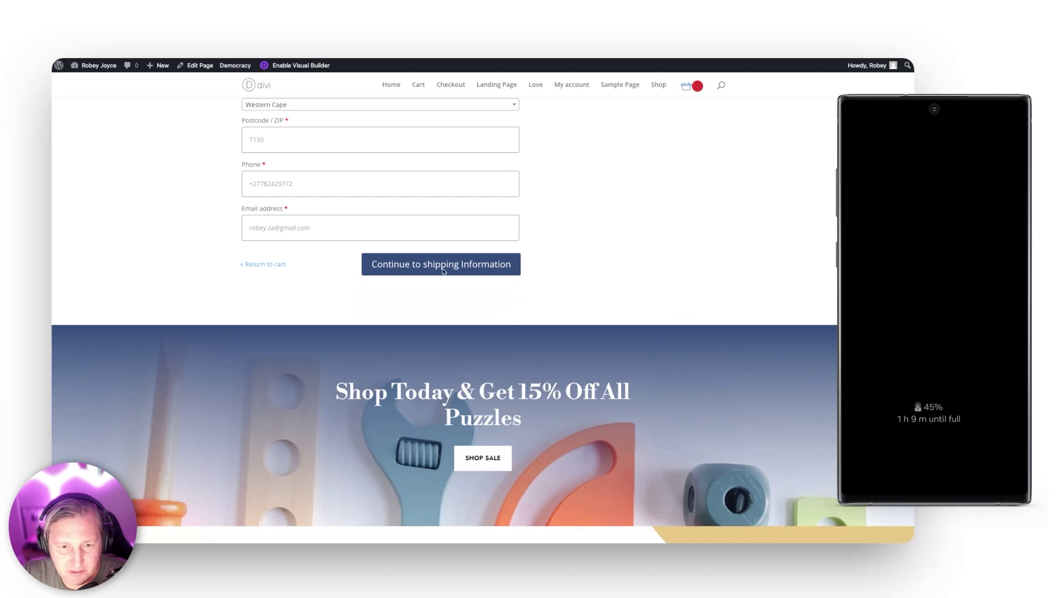
pyautogui.scroll(-4, 436, 268)
pyautogui.click(436, 252)
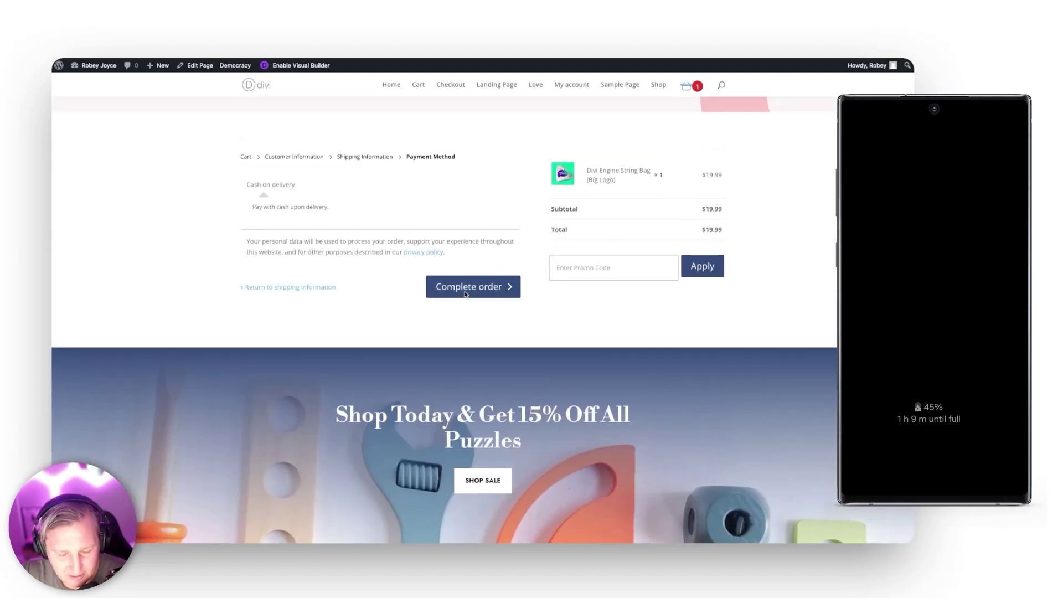
pyautogui.click(465, 294)
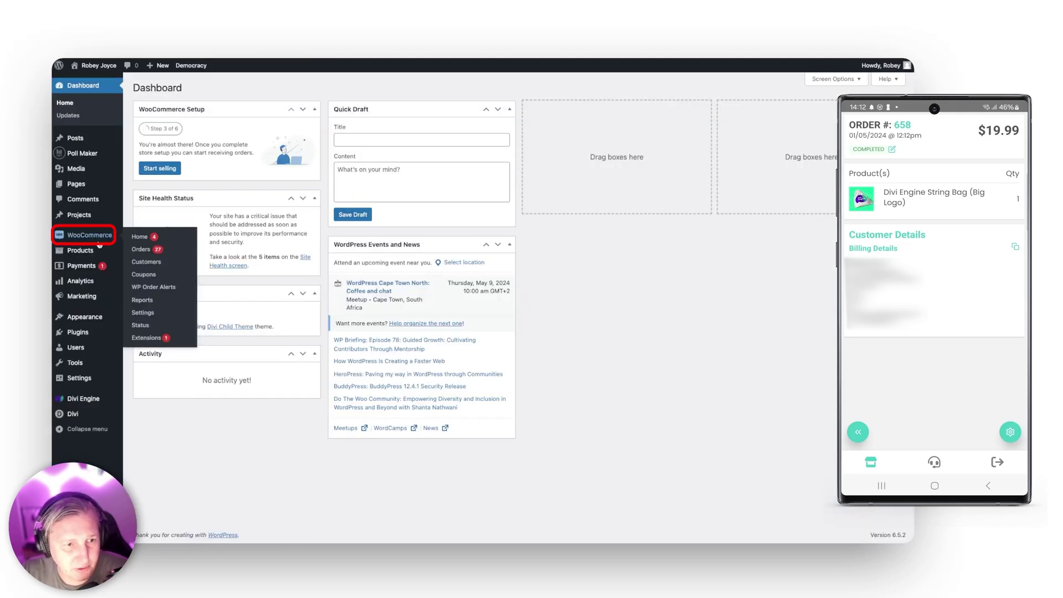
# Step: Open WooCommerce Orders to view order #658 for $19.99 marked Completed
pyautogui.moveTo(93, 245)
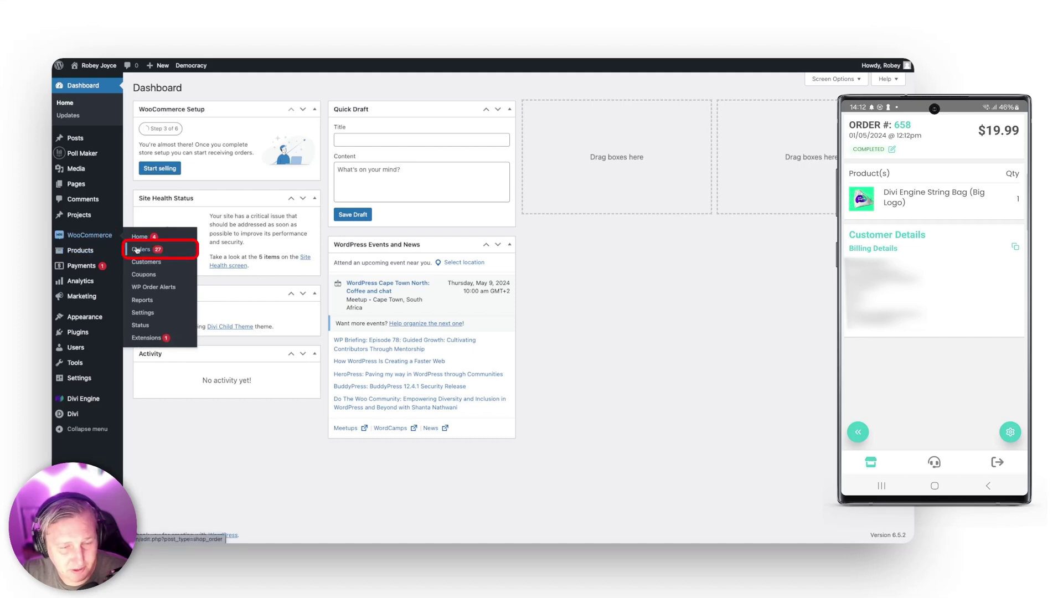
pyautogui.click(136, 250)
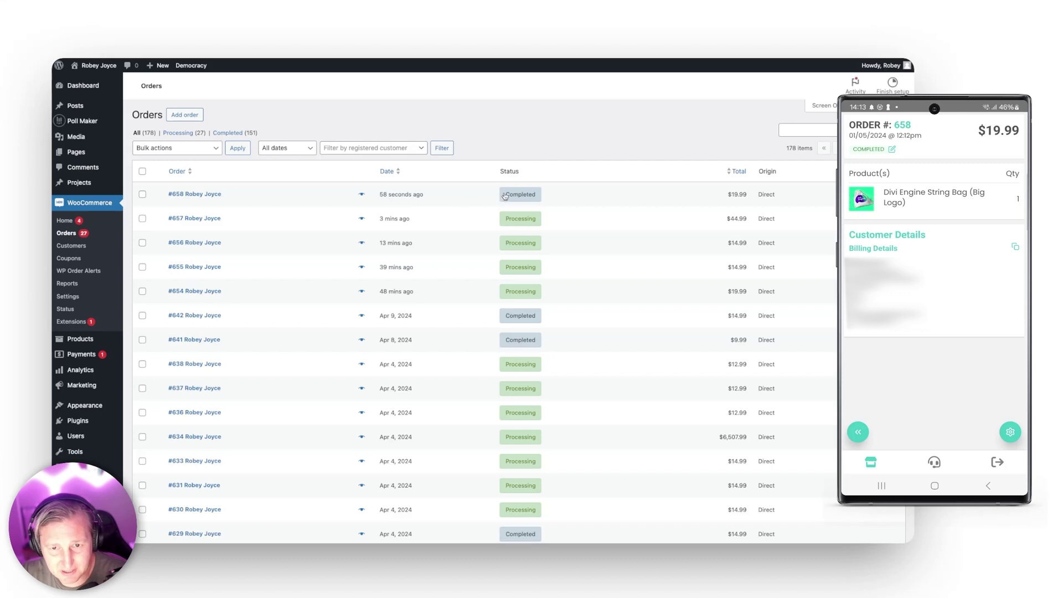
pyautogui.moveTo(532, 195)
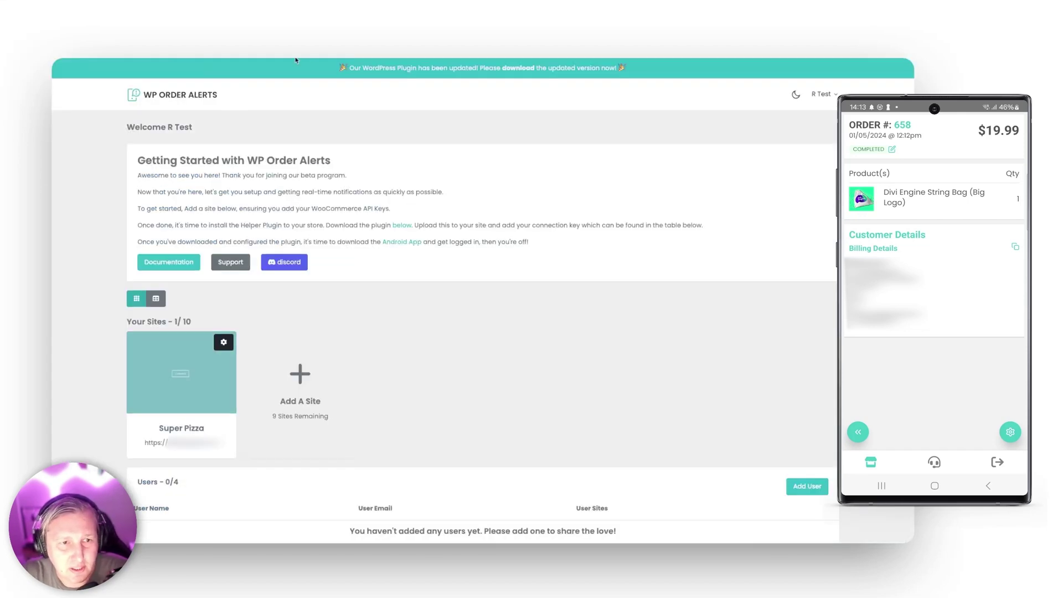
# Step: Add a user with their name and e-mail address, bringing Users to 1/4
pyautogui.scroll(-5, 341, 238)
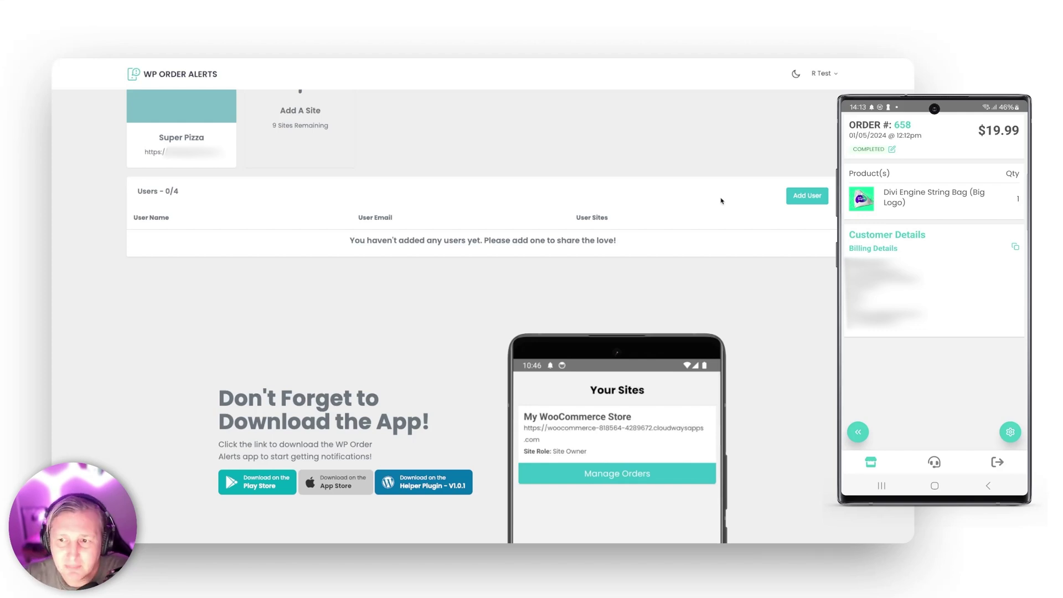
pyautogui.click(791, 201)
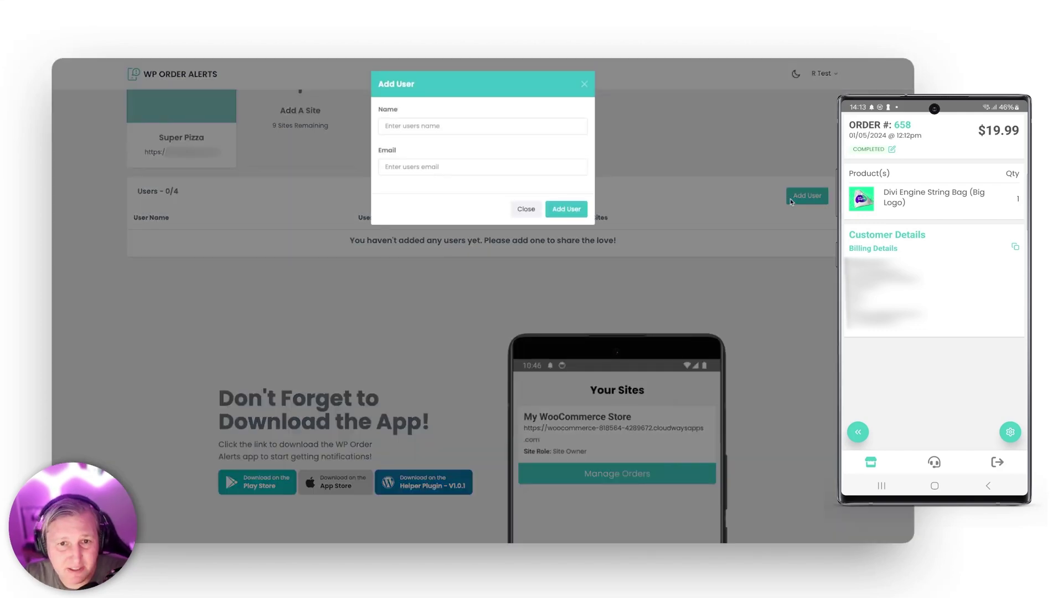
pyautogui.click(405, 124)
pyautogui.write('Bob')
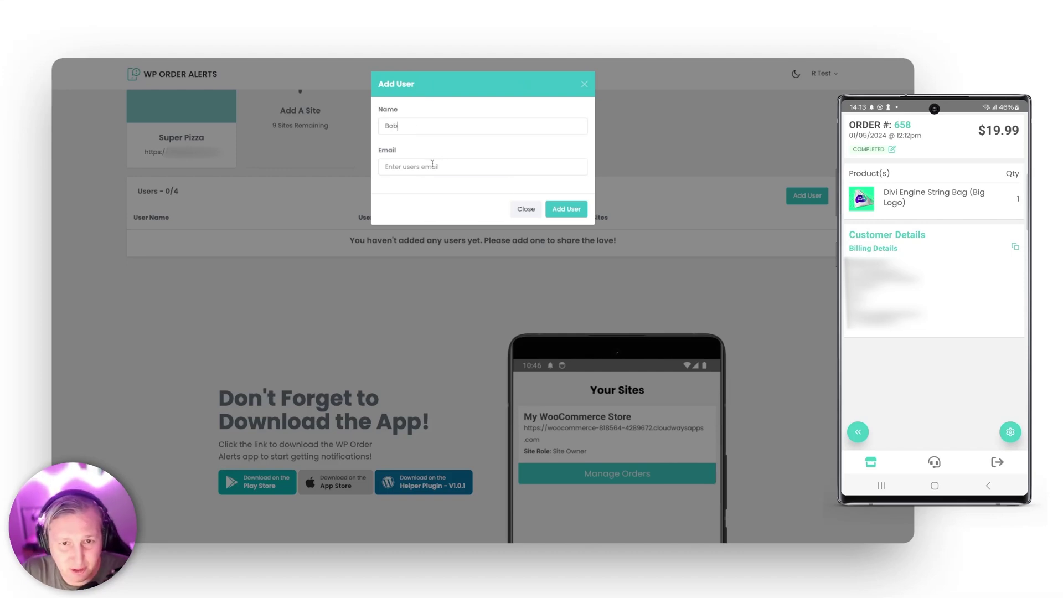
pyautogui.click(432, 165)
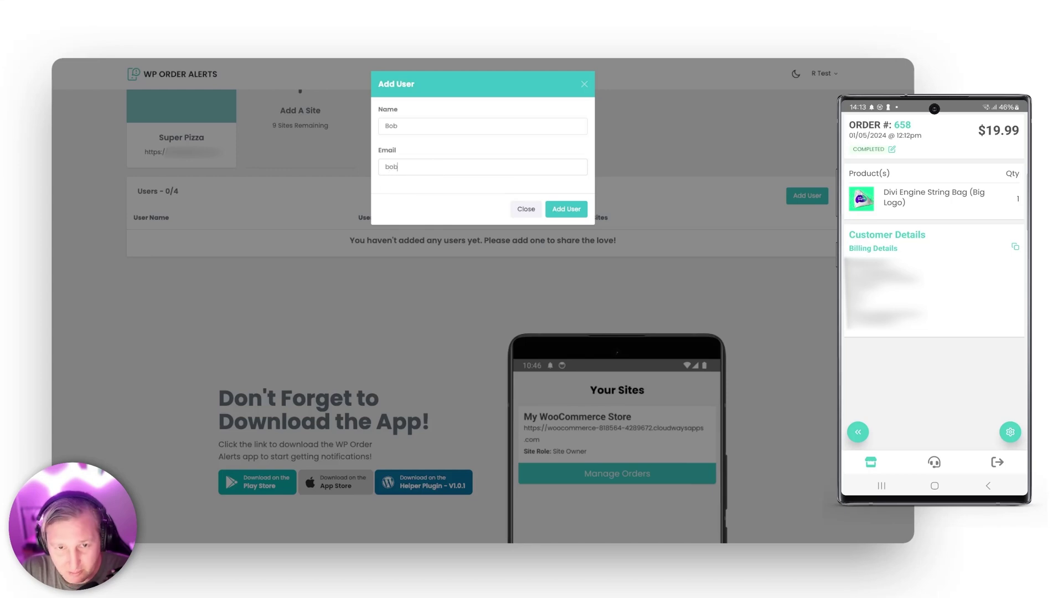
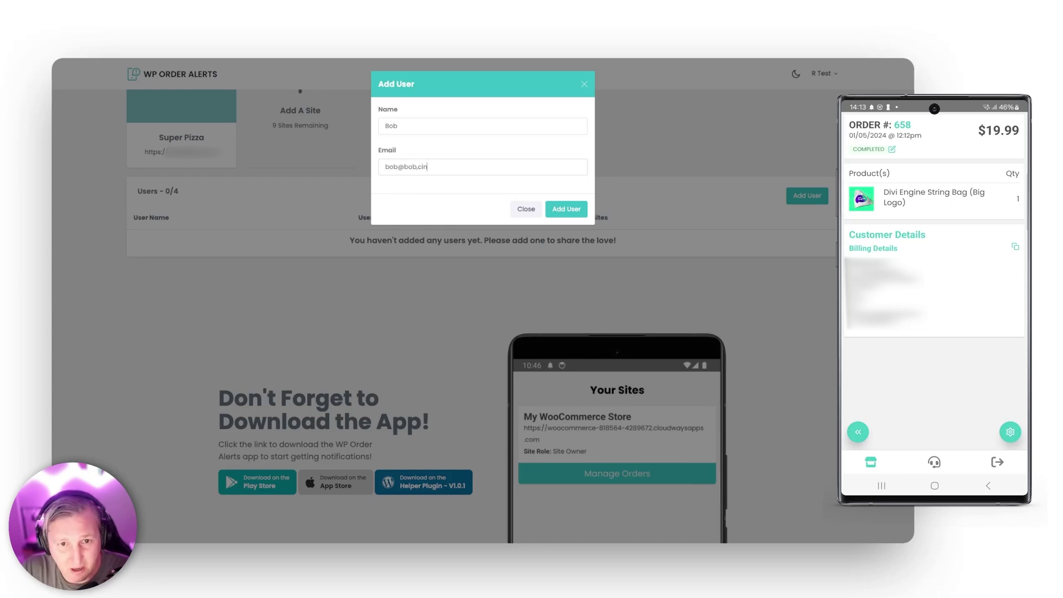
pyautogui.click(566, 210)
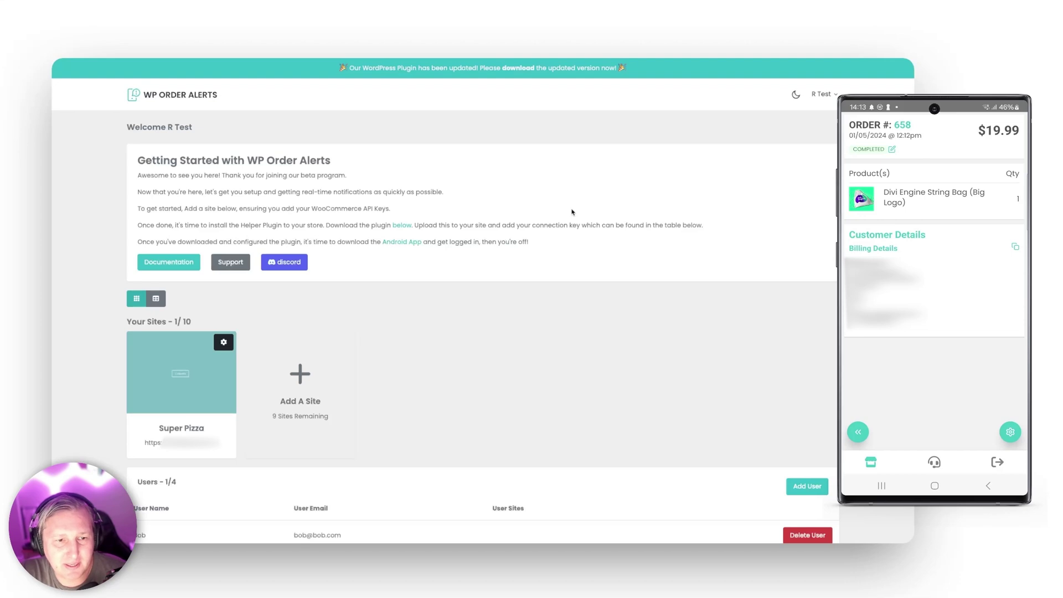
pyautogui.scroll(-3, 572, 212)
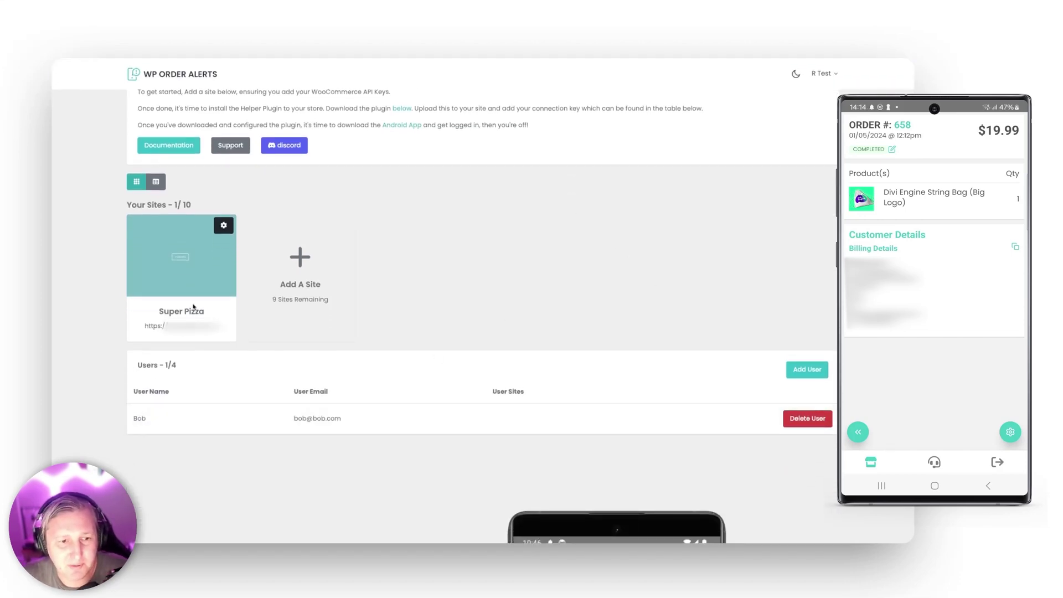
# Step: Add the new user to the Super Pizza site with the Site Manager role, then close its settings
pyautogui.click(224, 224)
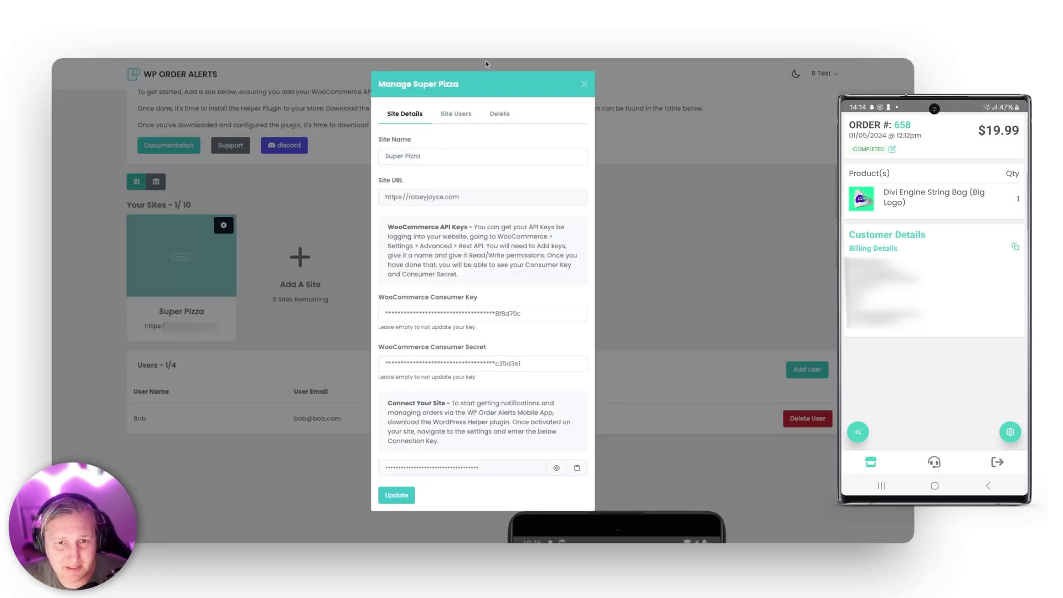
pyautogui.click(444, 114)
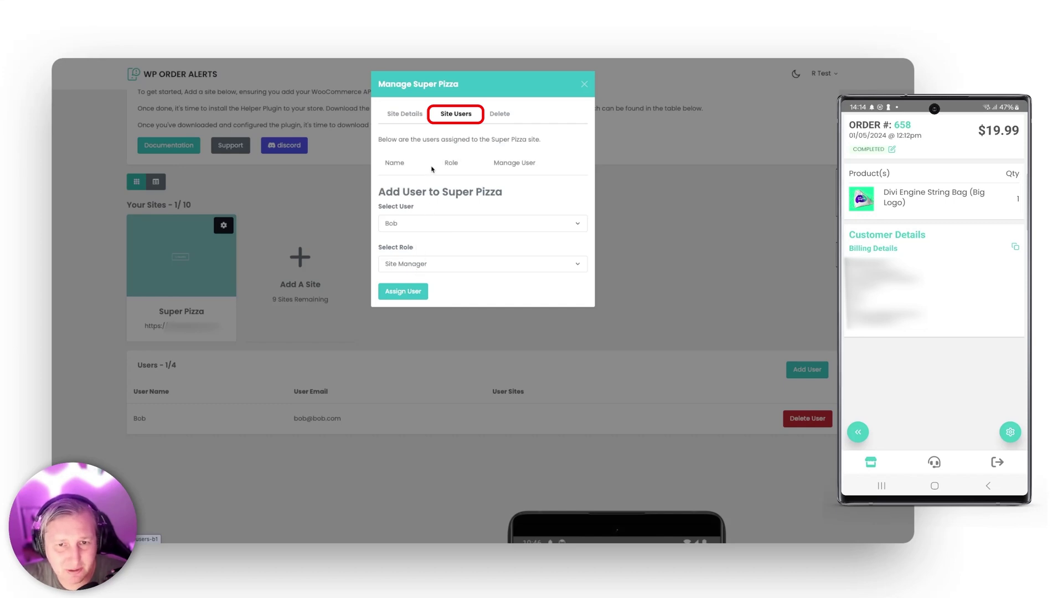
pyautogui.click(427, 263)
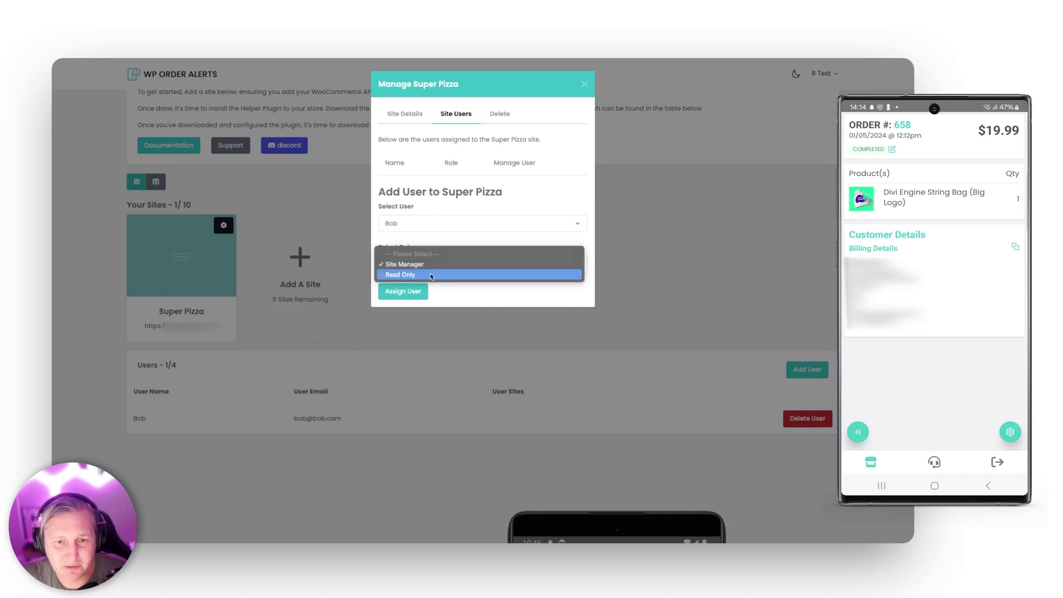
pyautogui.click(539, 189)
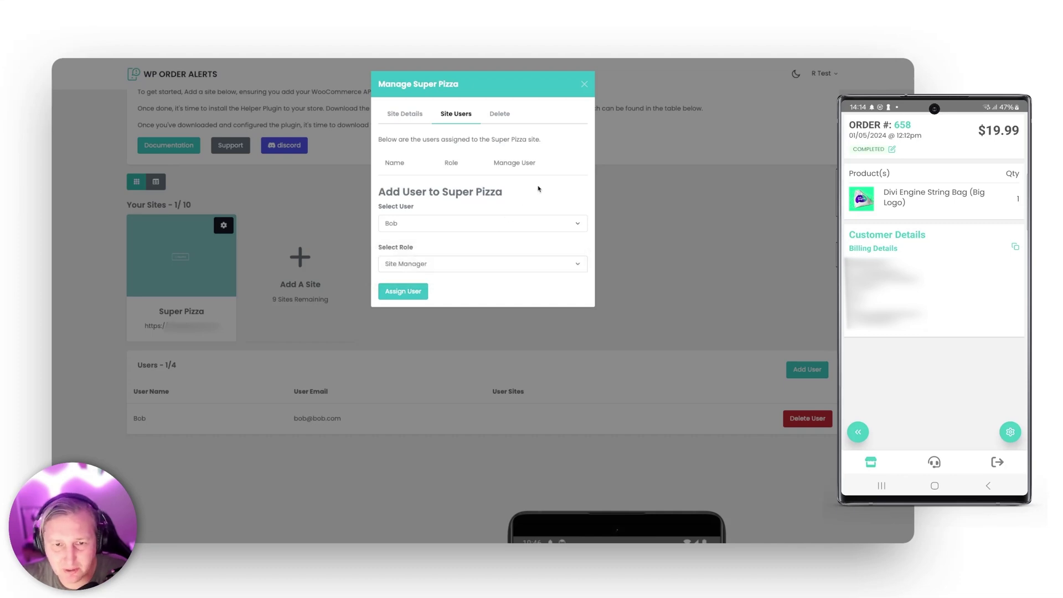
pyautogui.click(400, 292)
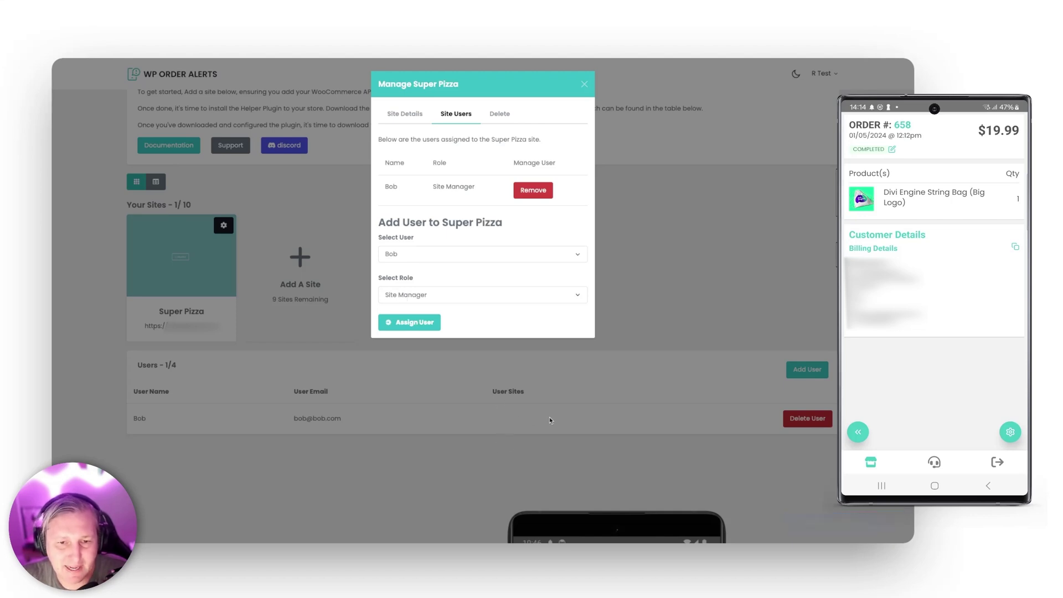
pyautogui.click(585, 84)
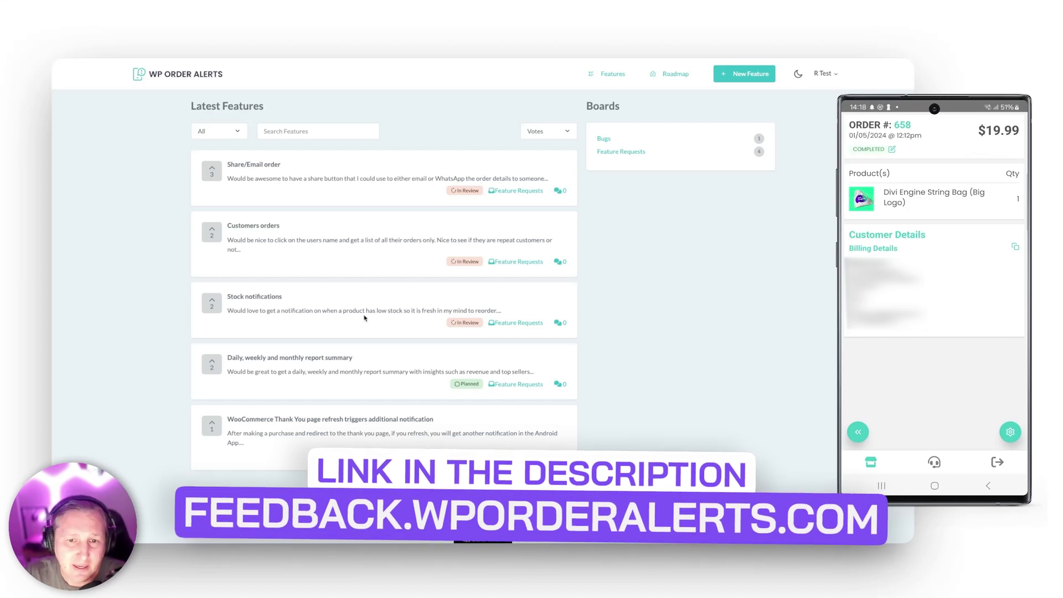
# Step: Check the feature Roadmap, then go back to the Latest Features request list
pyautogui.scroll(-1, 365, 318)
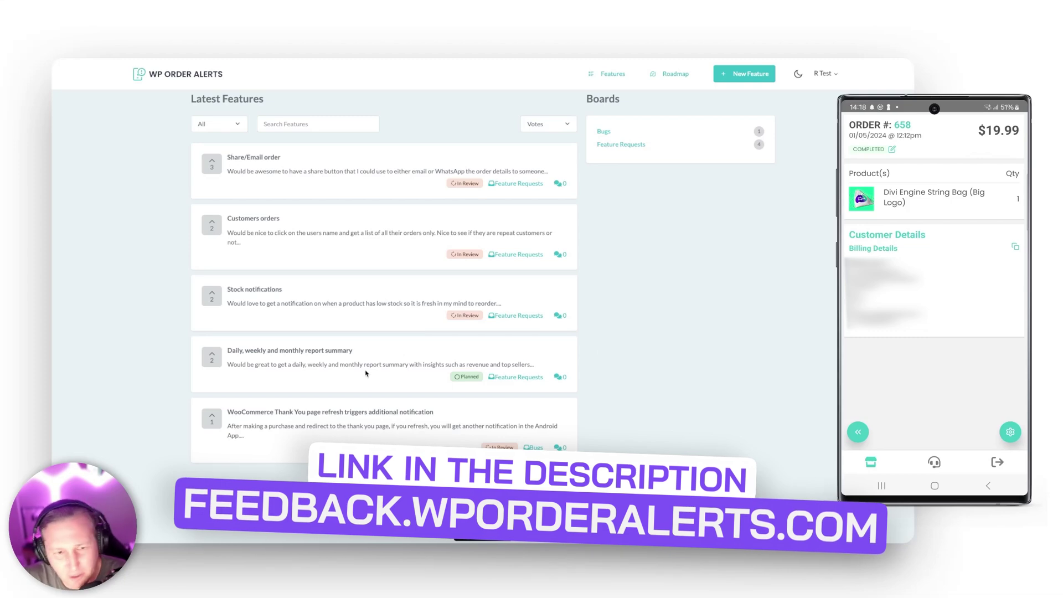
pyautogui.click(686, 76)
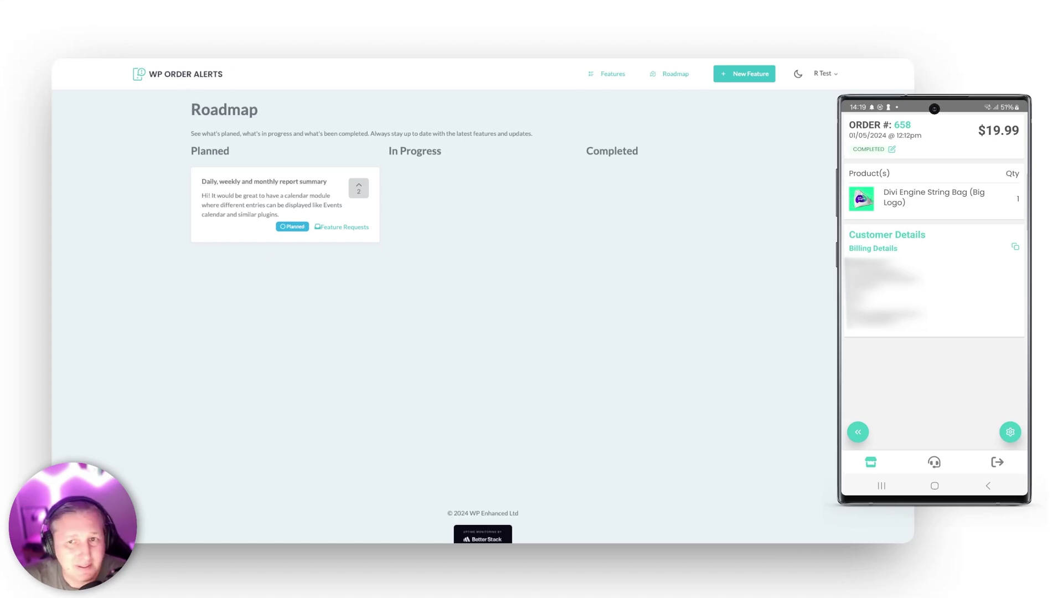
pyautogui.click(613, 73)
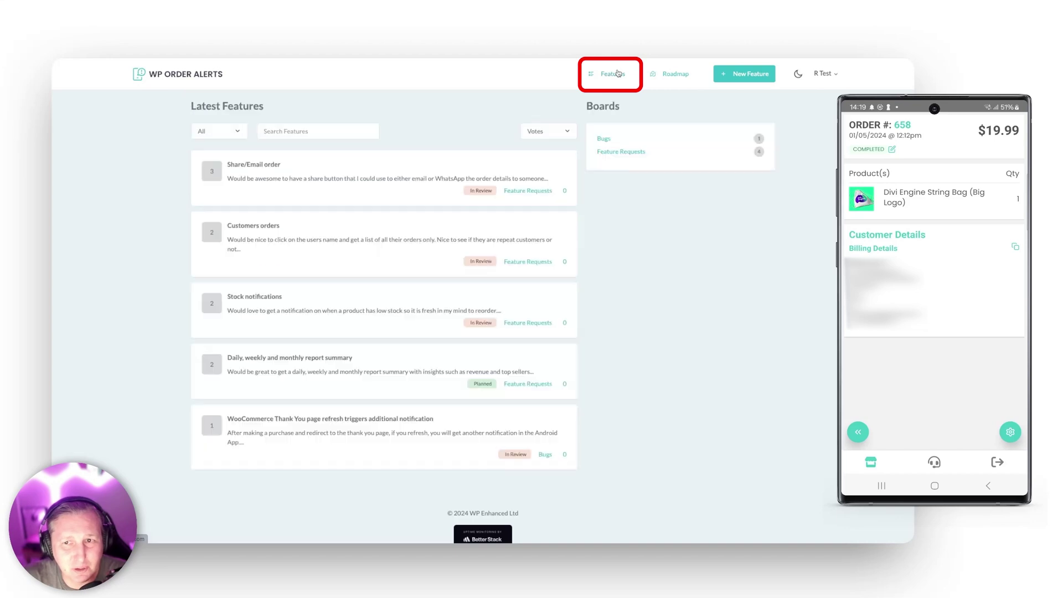